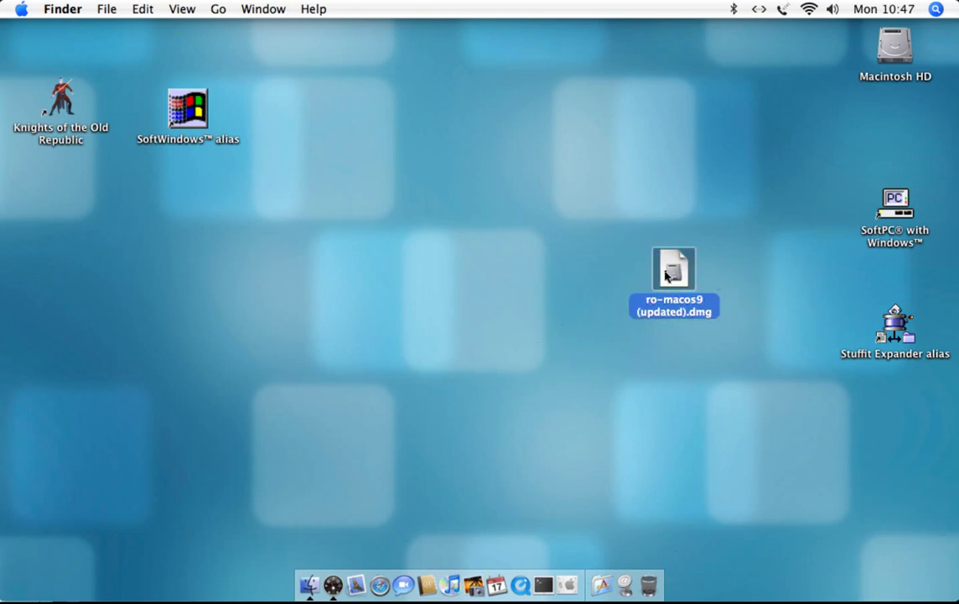
- Deselect the disk image so the mounted eMac Install CD window shows its ten items
left_click(656, 337)
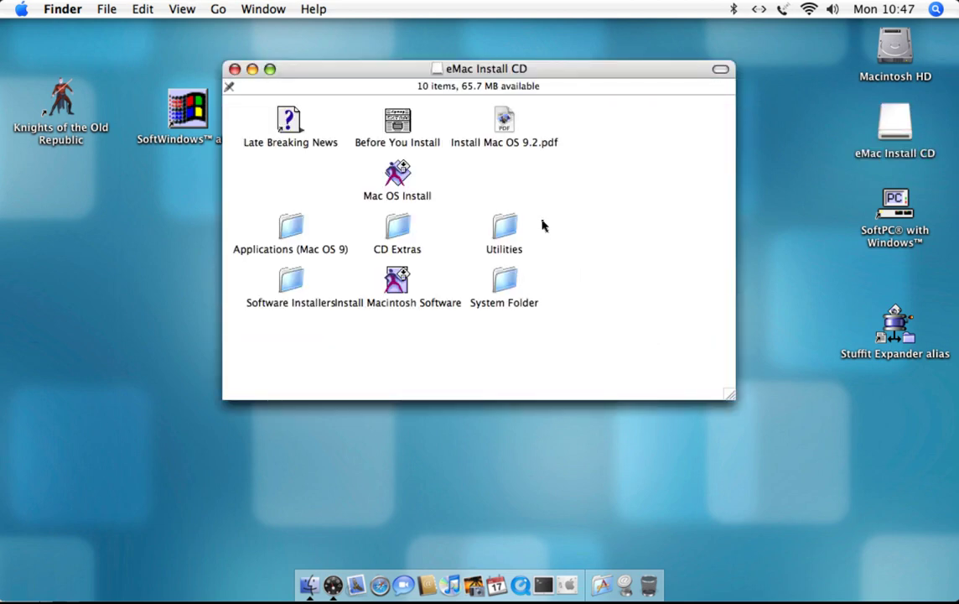
- Choose the eMac Install CD's System Folder for Classic, accepting the not-writable warning
left_click(575, 586)
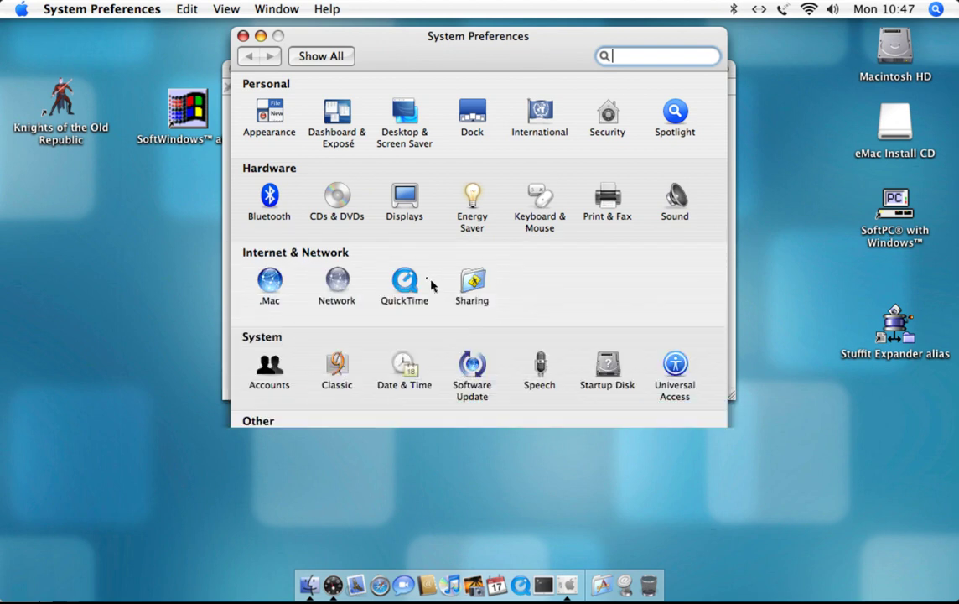
left_click(342, 374)
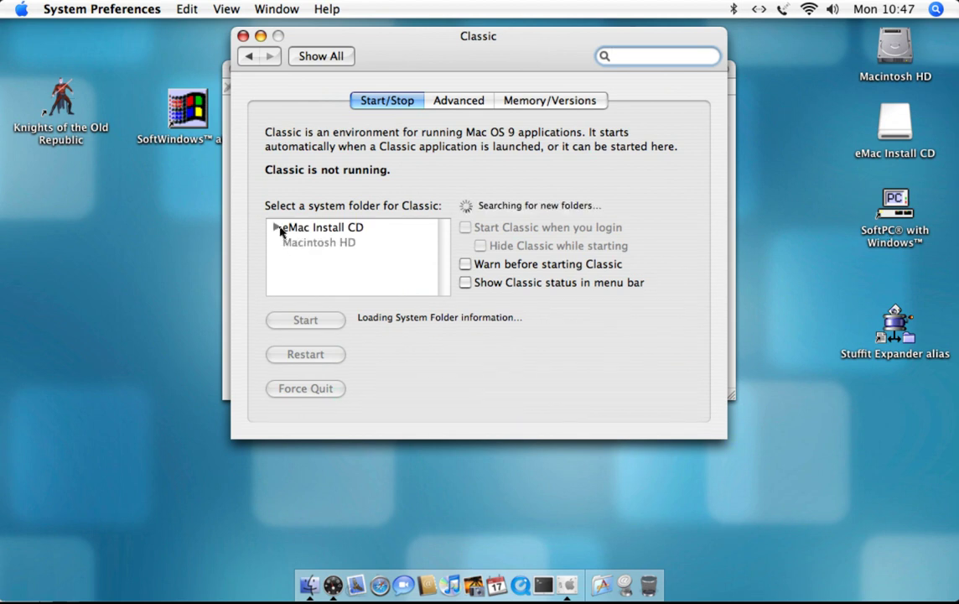
left_click(278, 227)
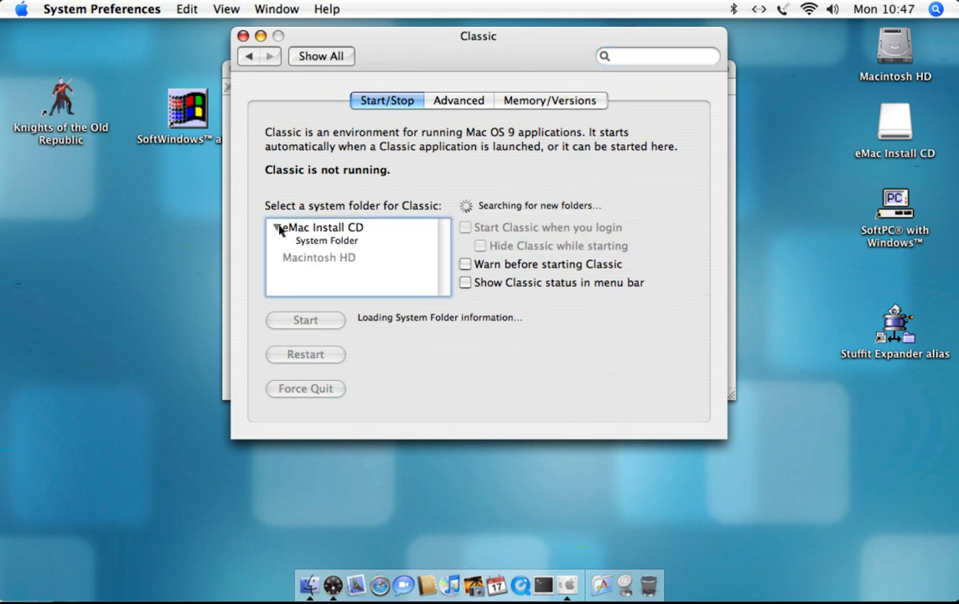
left_click(315, 241)
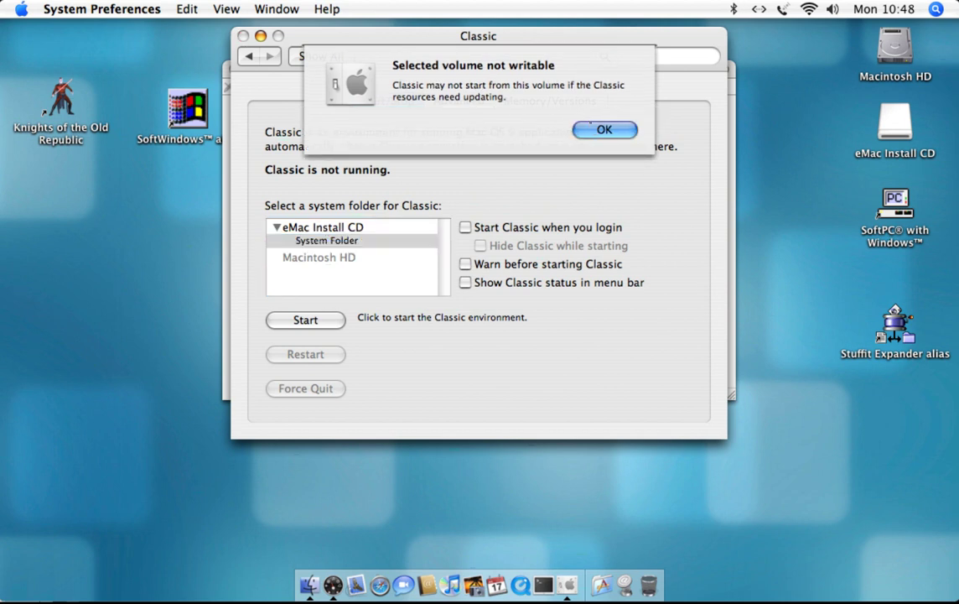
left_click(593, 129)
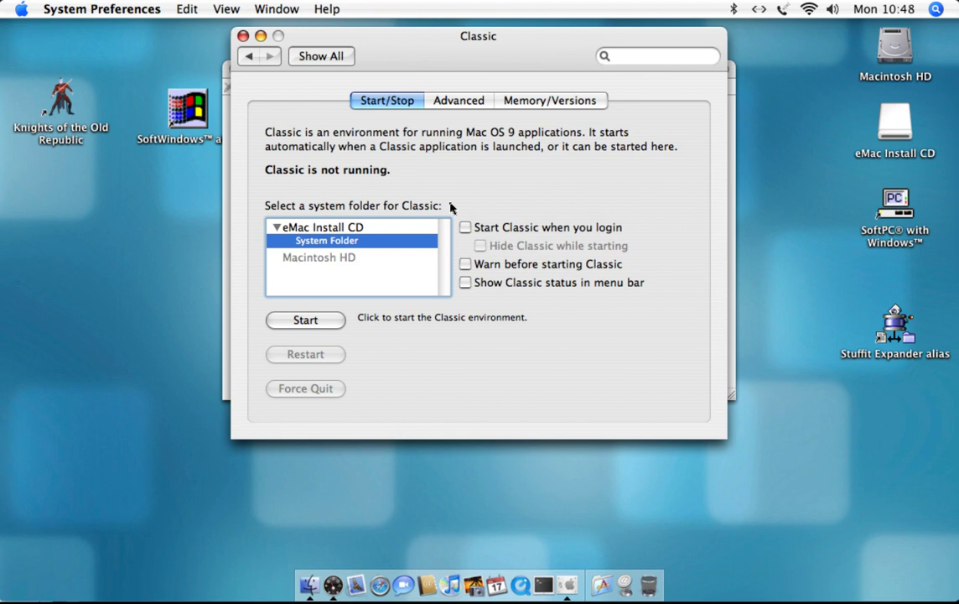
- Start Classic from the CD's System Folder and wait for startup to finish
left_click(328, 324)
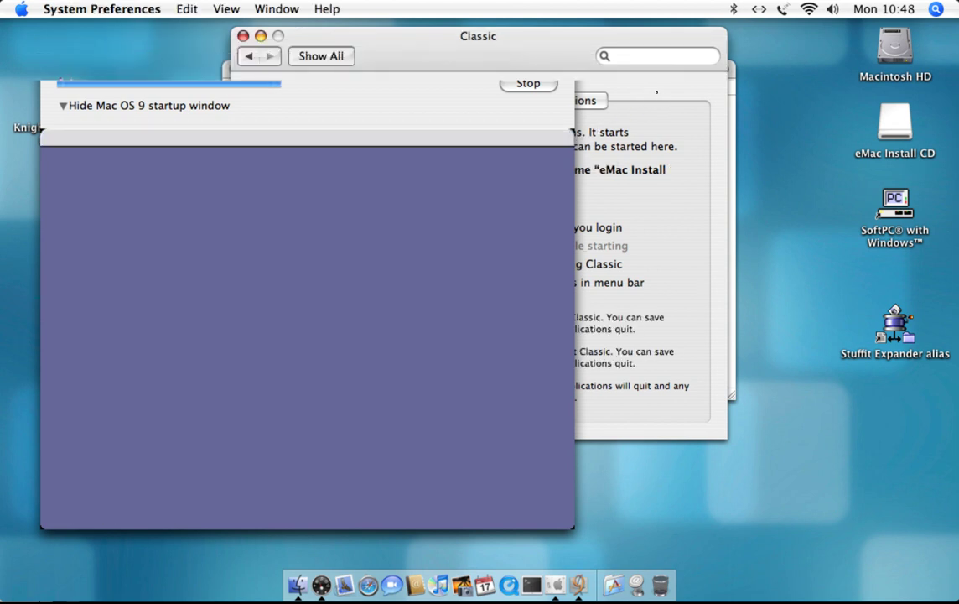
- Close System Preferences and launch Mac OS Install from the eMac Install CD
left_click(243, 37)
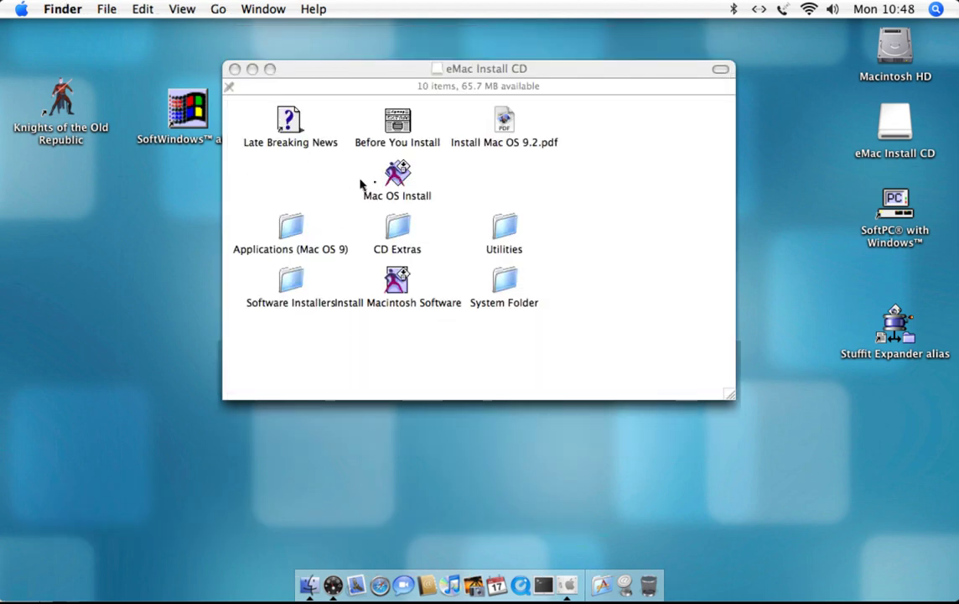
double_click(401, 173)
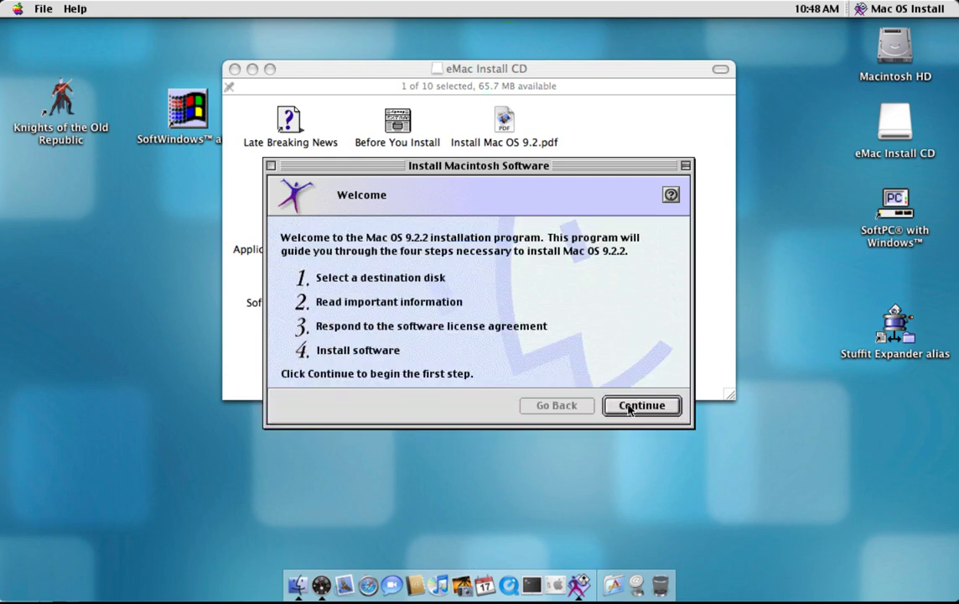
- Pass the Welcome step, keep Macintosh HD as destination, and reach the license agreement
left_click(629, 407)
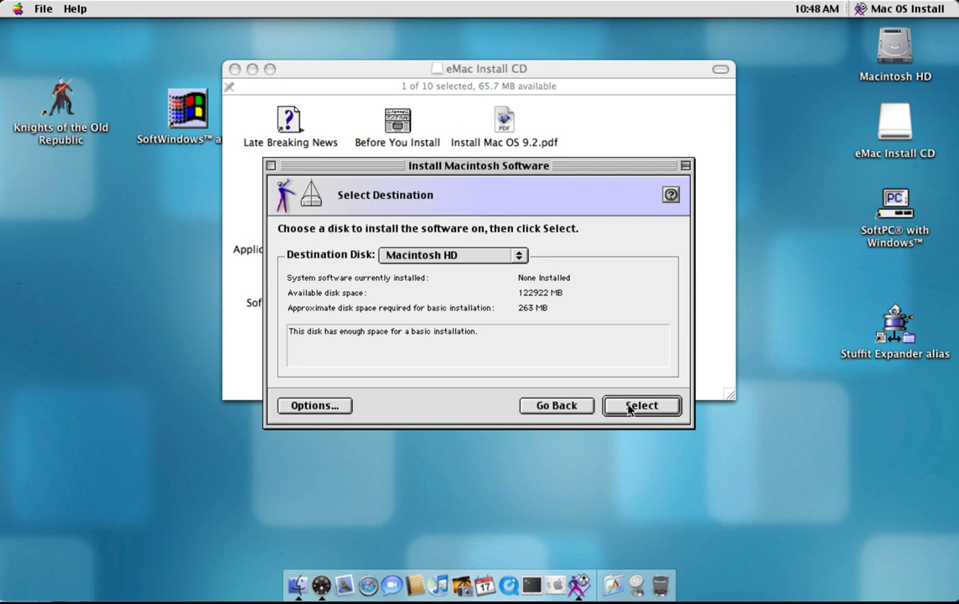
left_click(347, 407)
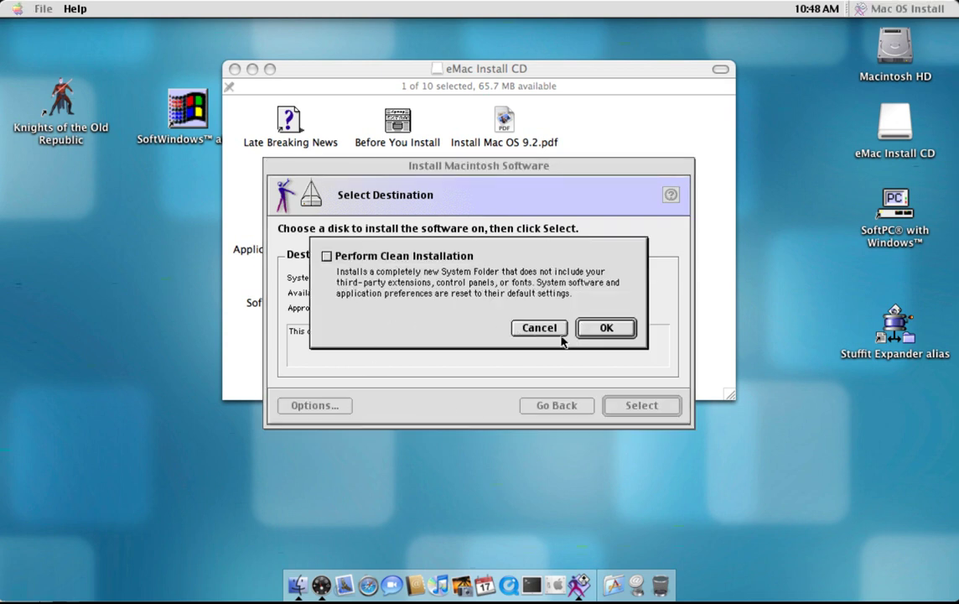
left_click(560, 331)
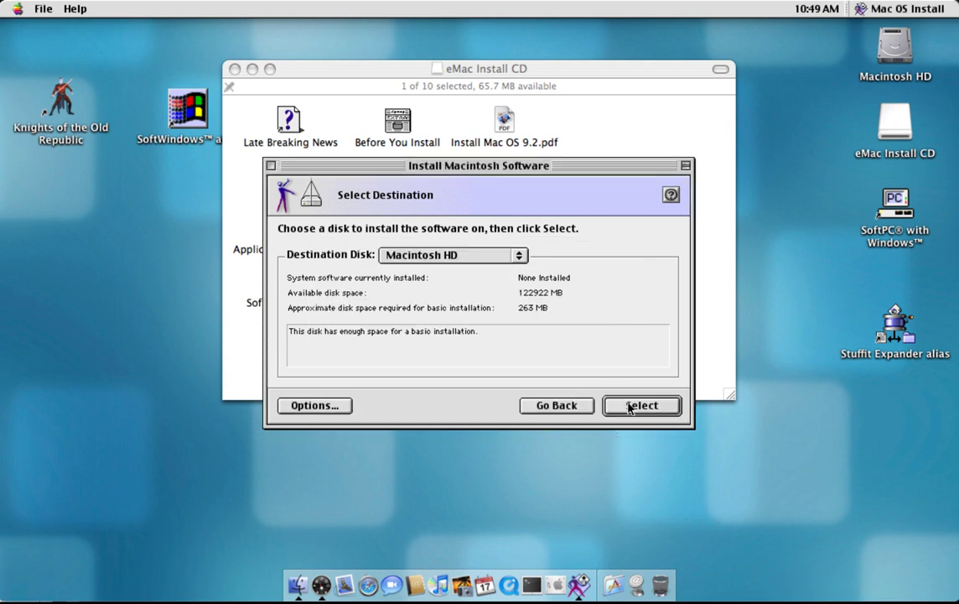
left_click(628, 407)
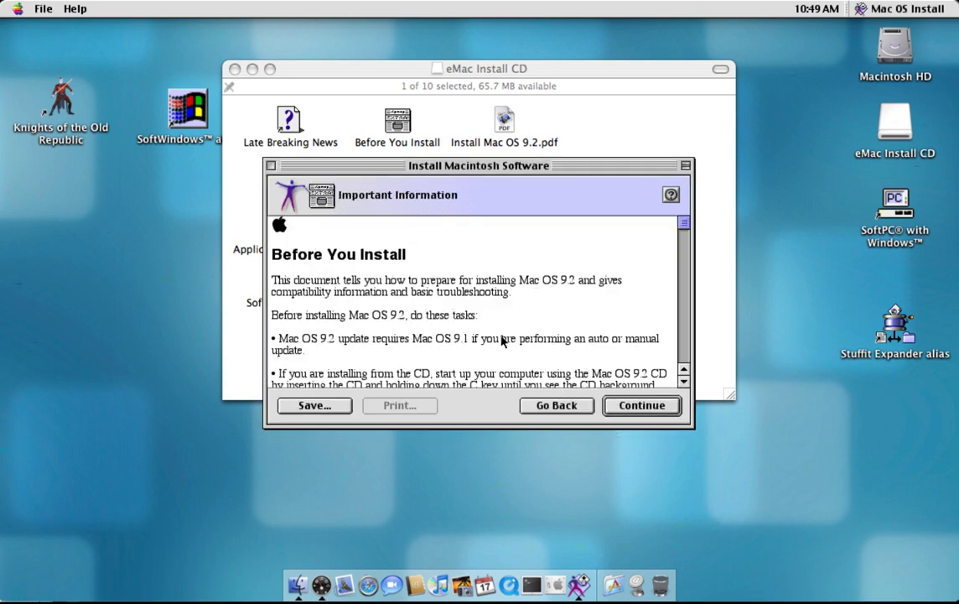
left_click(622, 406)
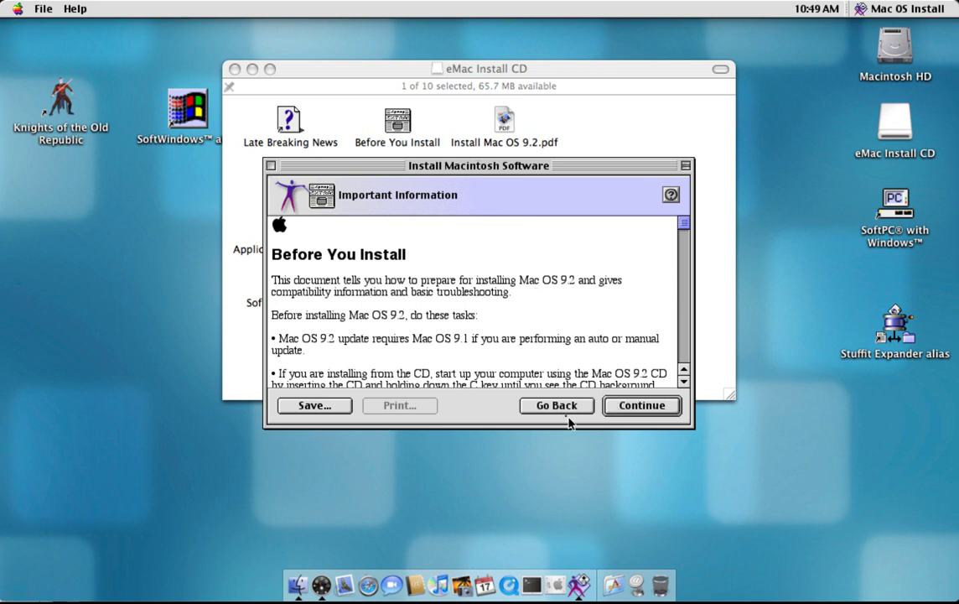
left_click(643, 409)
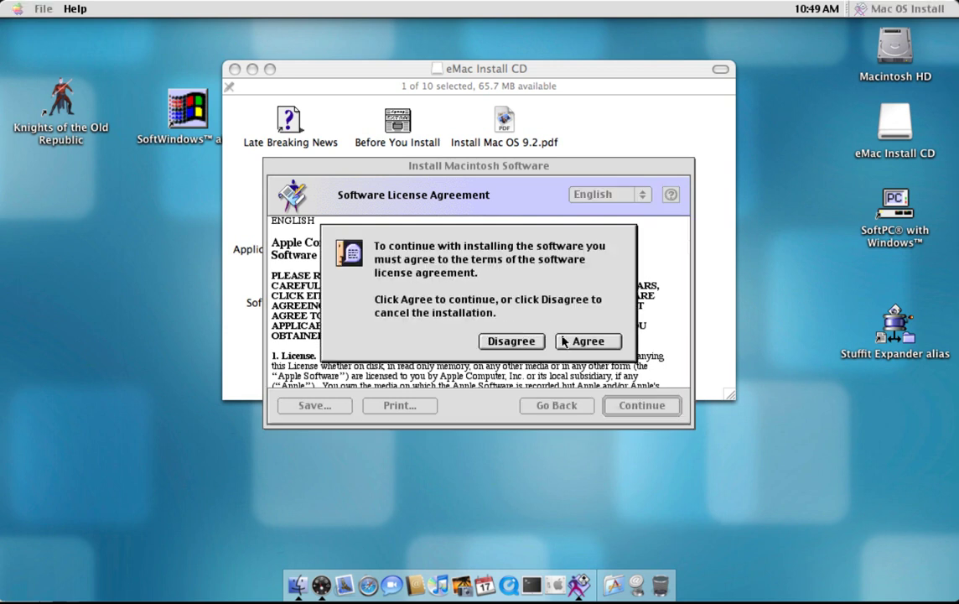
- Agree to the license and turn off hard disk driver updating and the installation report
left_click(587, 342)
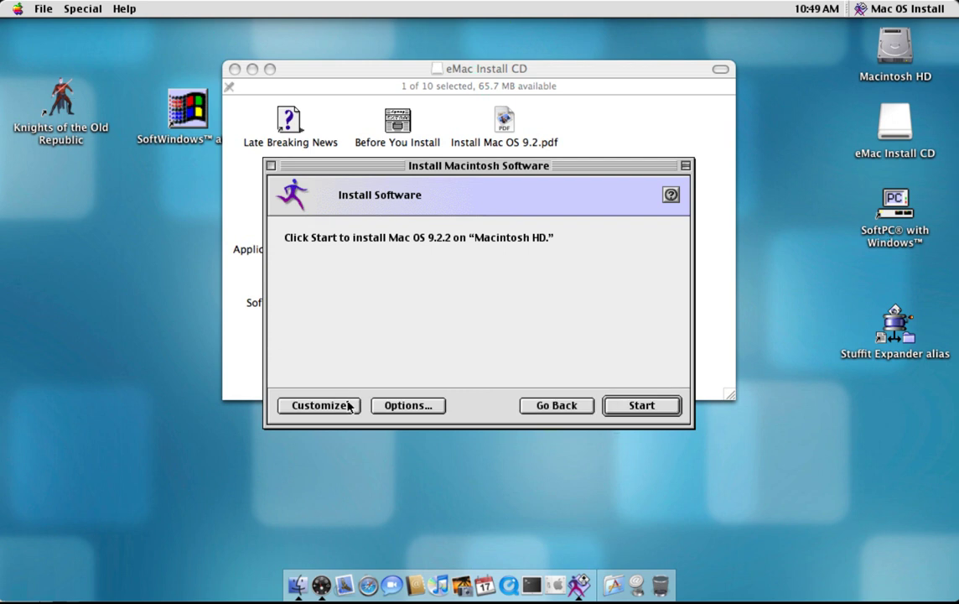
left_click(374, 405)
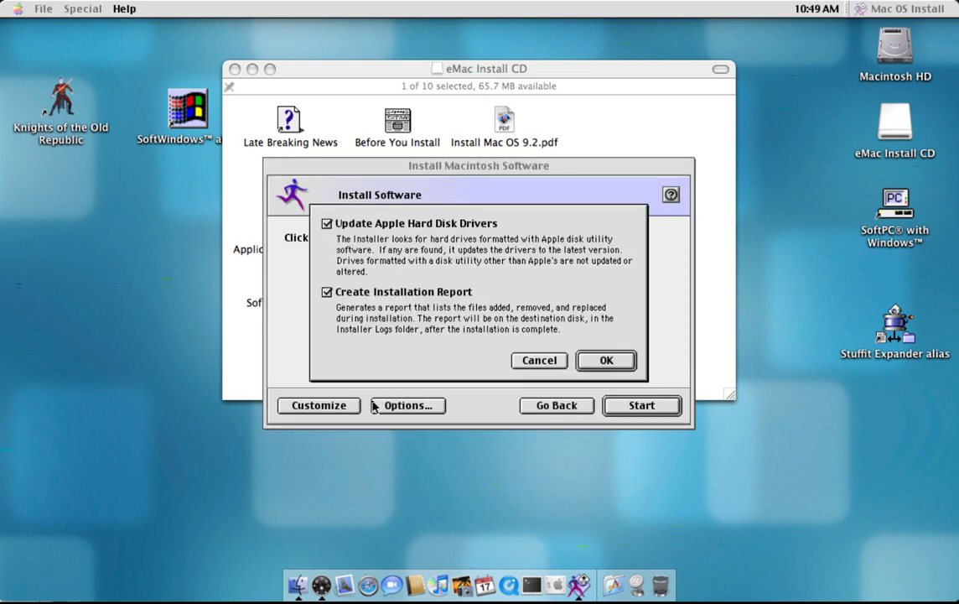
left_click(382, 224)
left_click(388, 292)
left_click(606, 359)
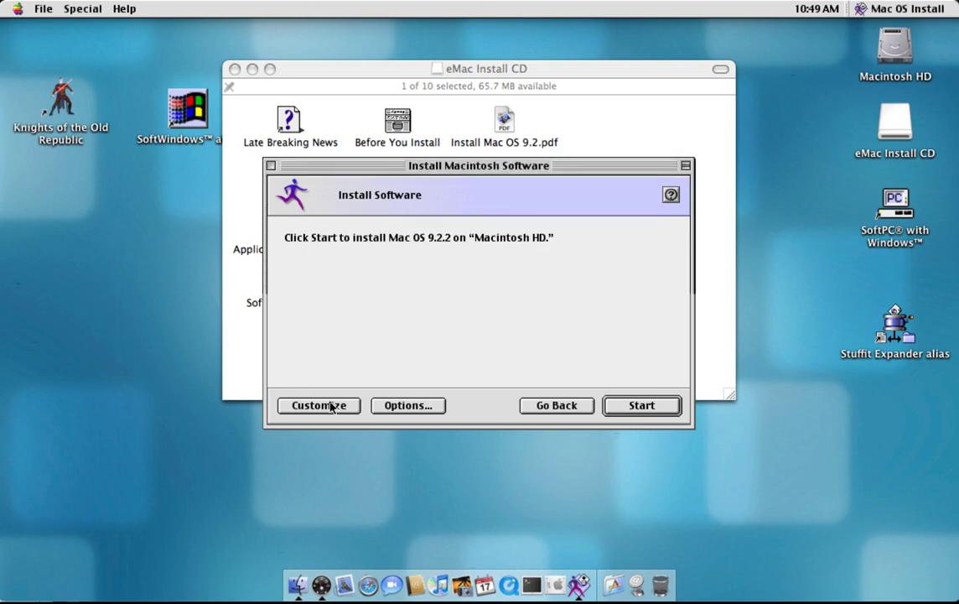
- Deselect Personal Web Sharing, Text-to-Speech, ColorSync and English Speech Recognition, keeping Internet Access
left_click(331, 406)
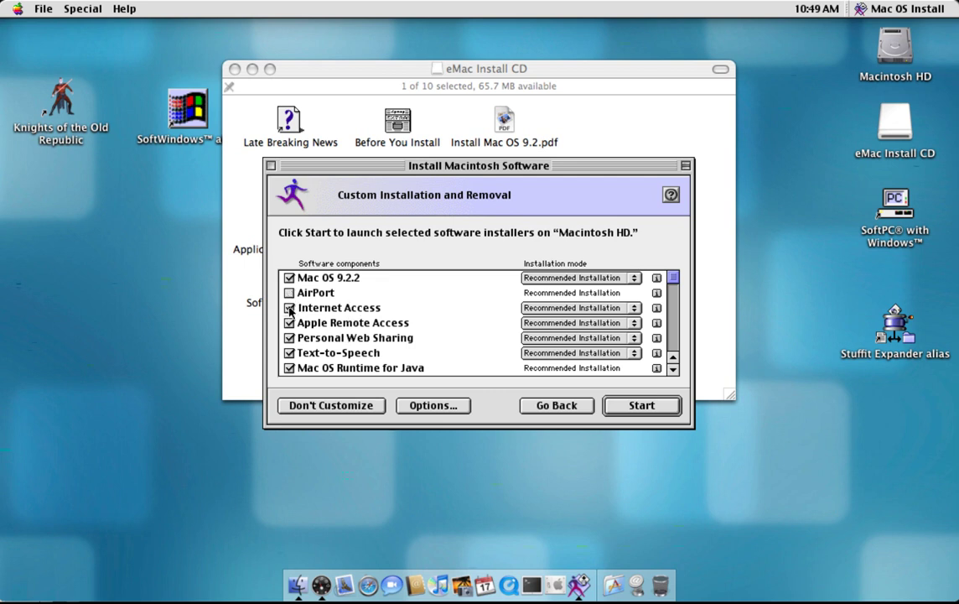
left_click(289, 307)
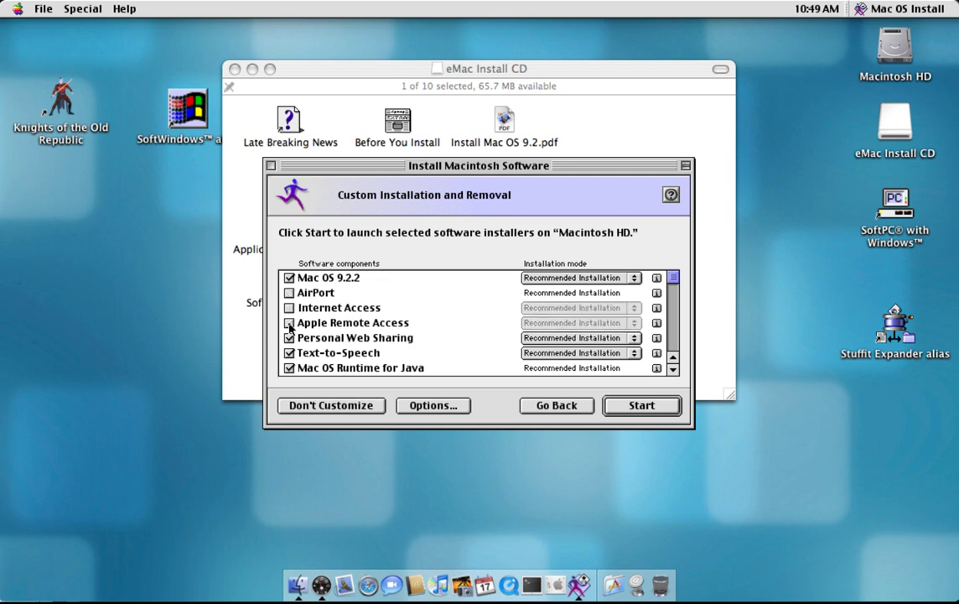
left_click(289, 338)
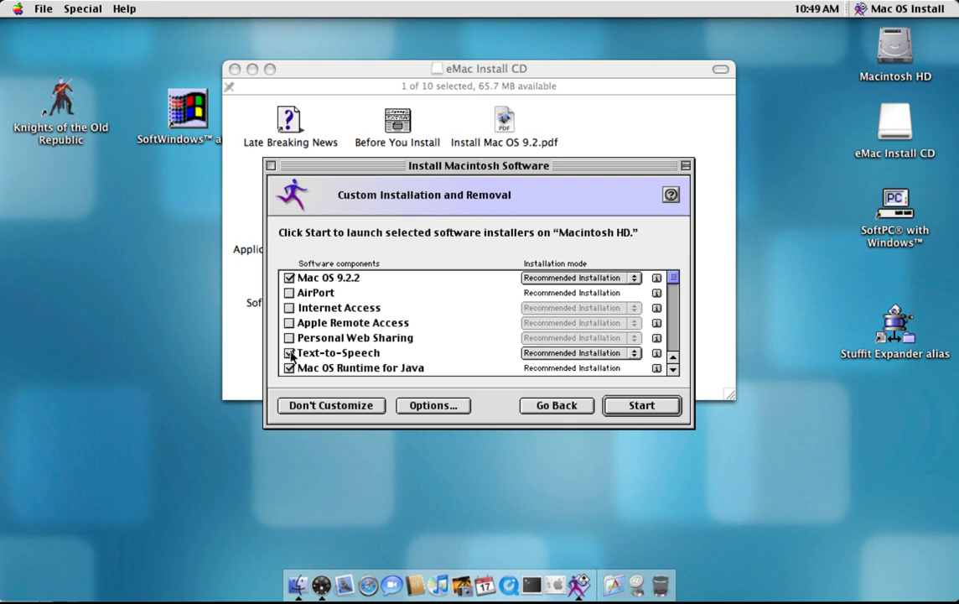
left_click(289, 353)
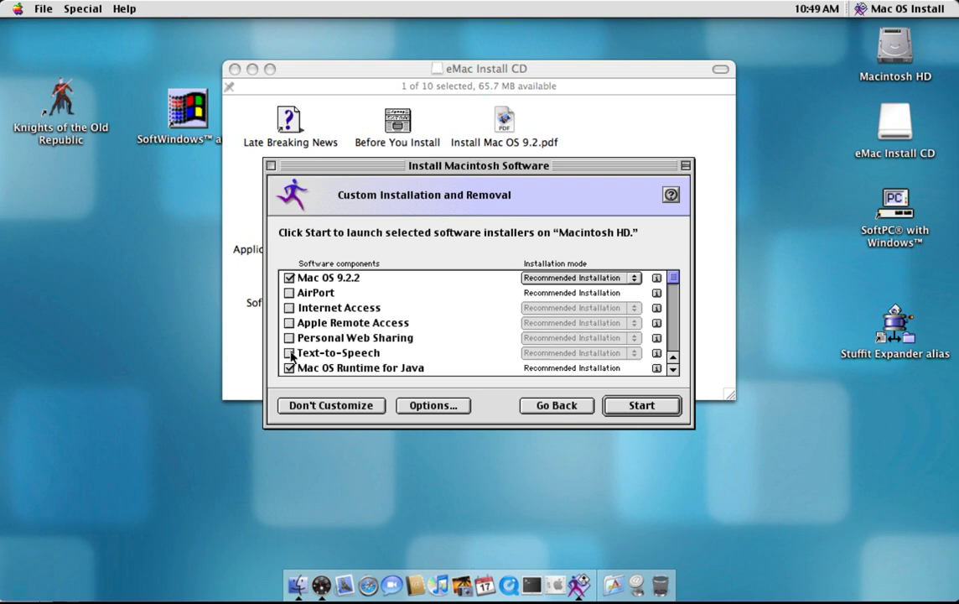
left_click(677, 337)
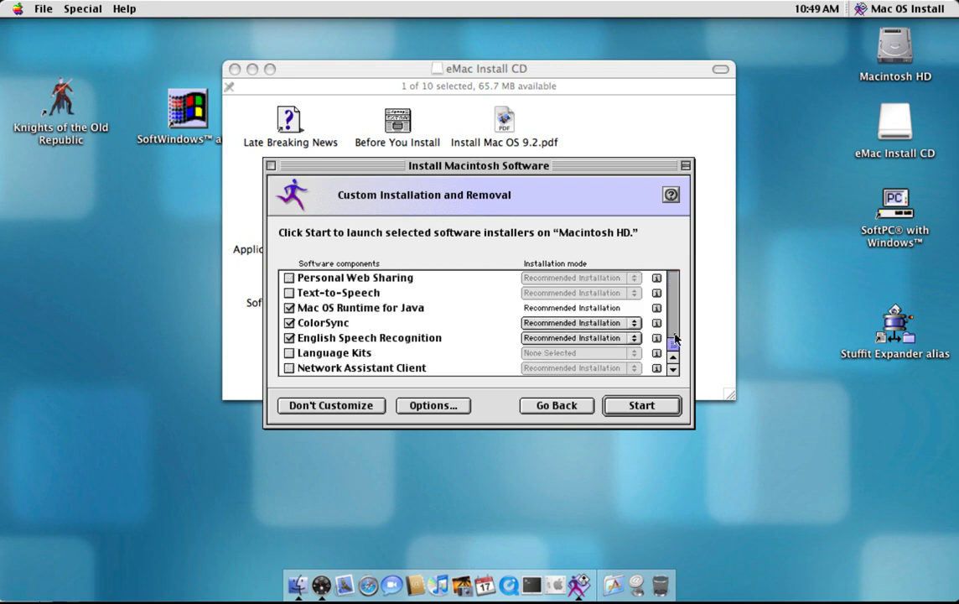
left_click(290, 323)
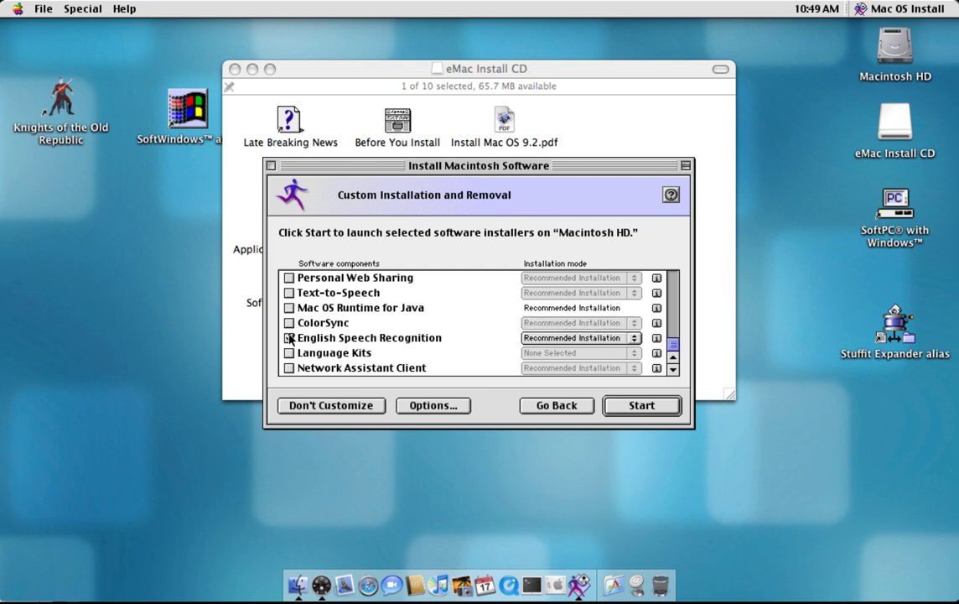
left_click(289, 338)
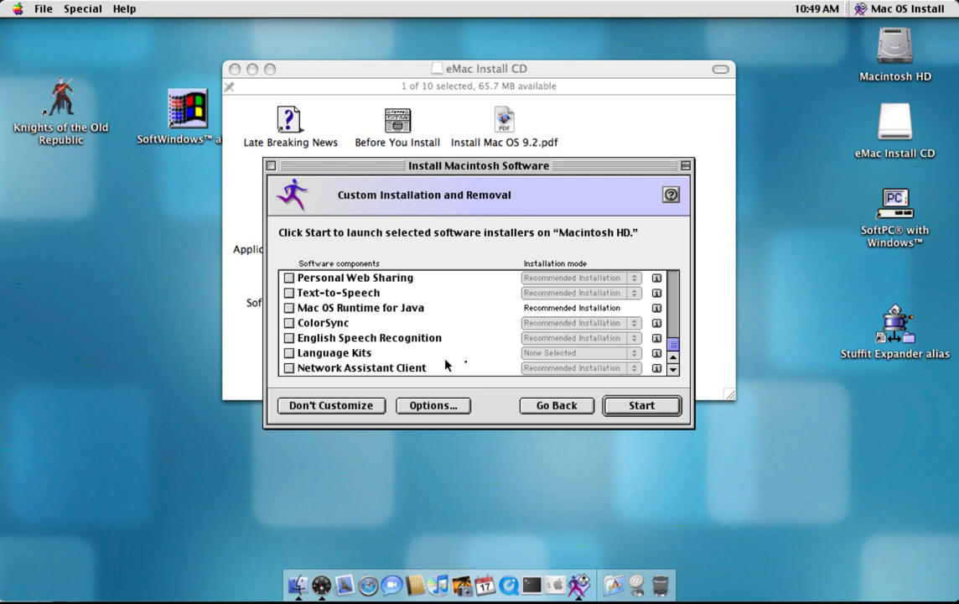
left_click(672, 359)
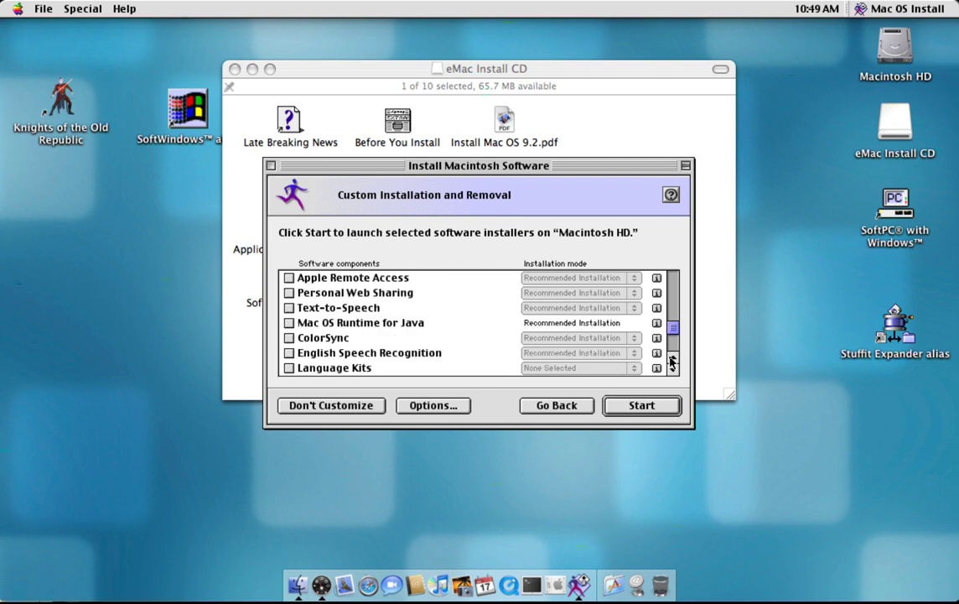
left_click(672, 358)
left_click(672, 359)
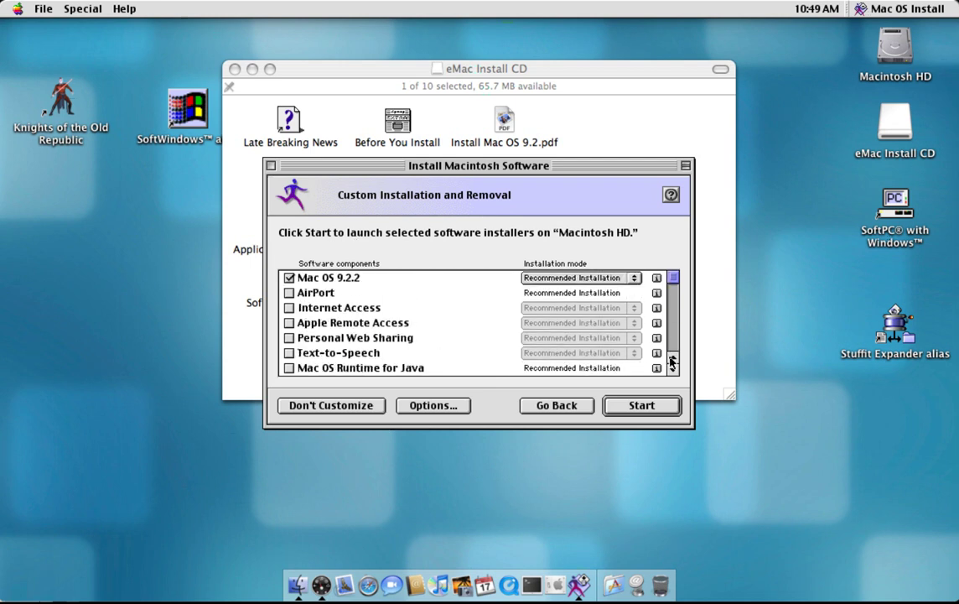
left_click(367, 312)
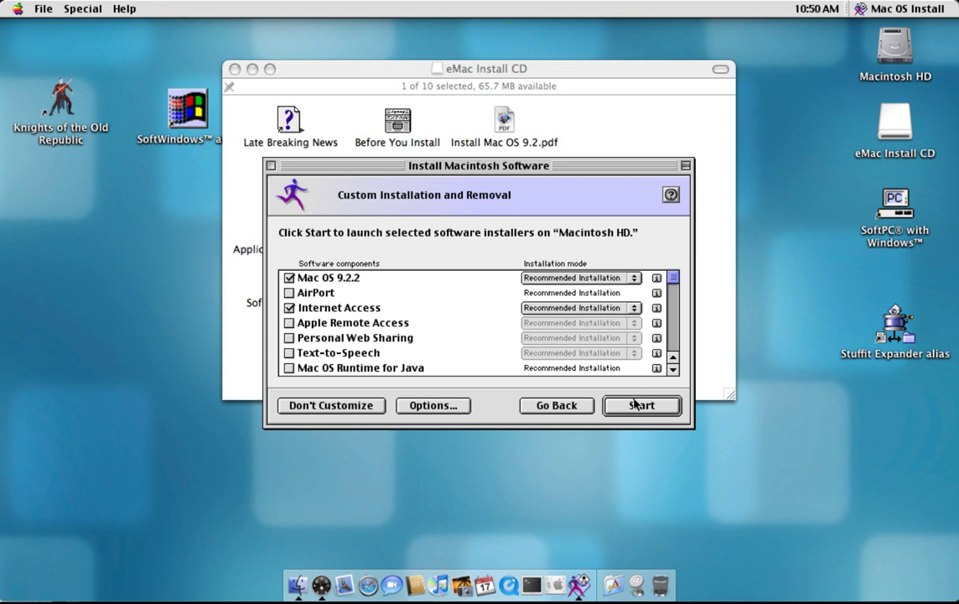
- Leave the installation options unchanged and begin installing onto Macintosh HD
left_click(454, 409)
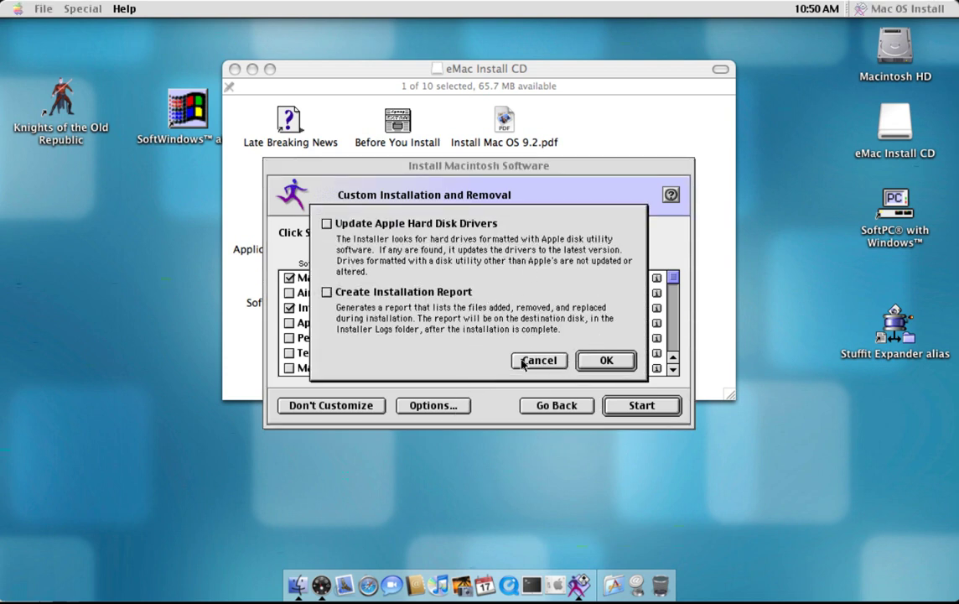
left_click(522, 363)
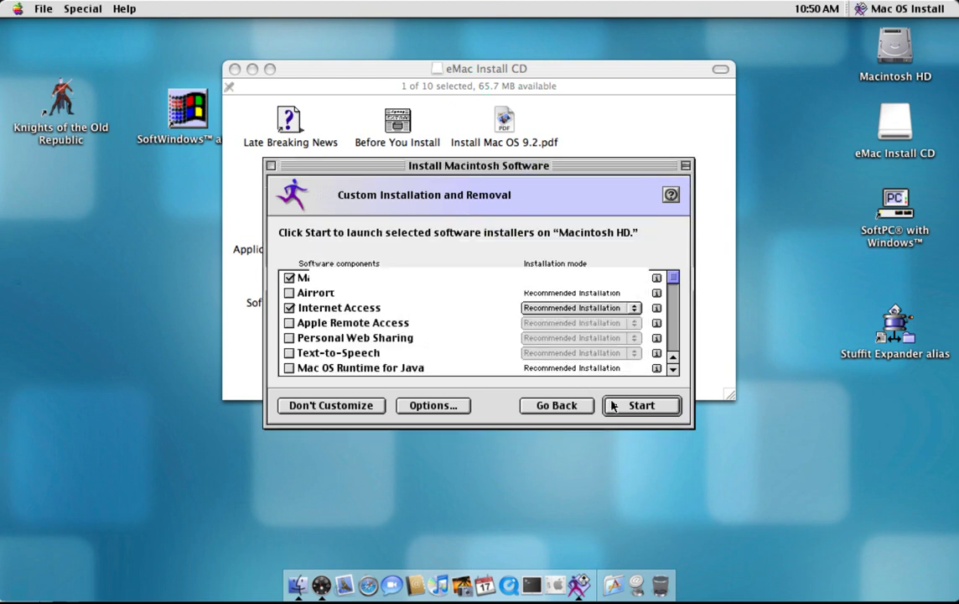
left_click(616, 406)
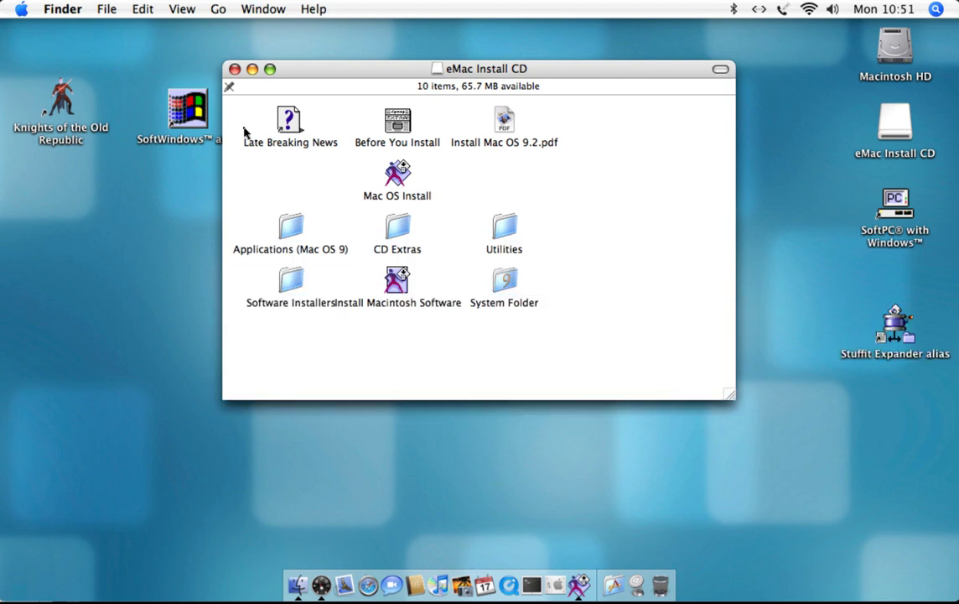
- Acknowledge the installation-finished message and quit Mac OS Install
left_click(233, 73)
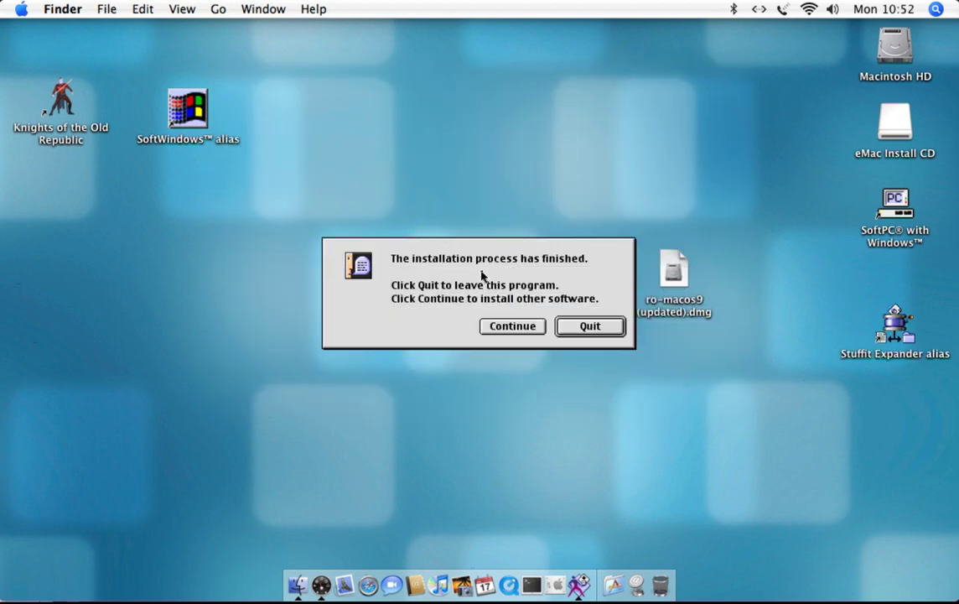
left_click(583, 327)
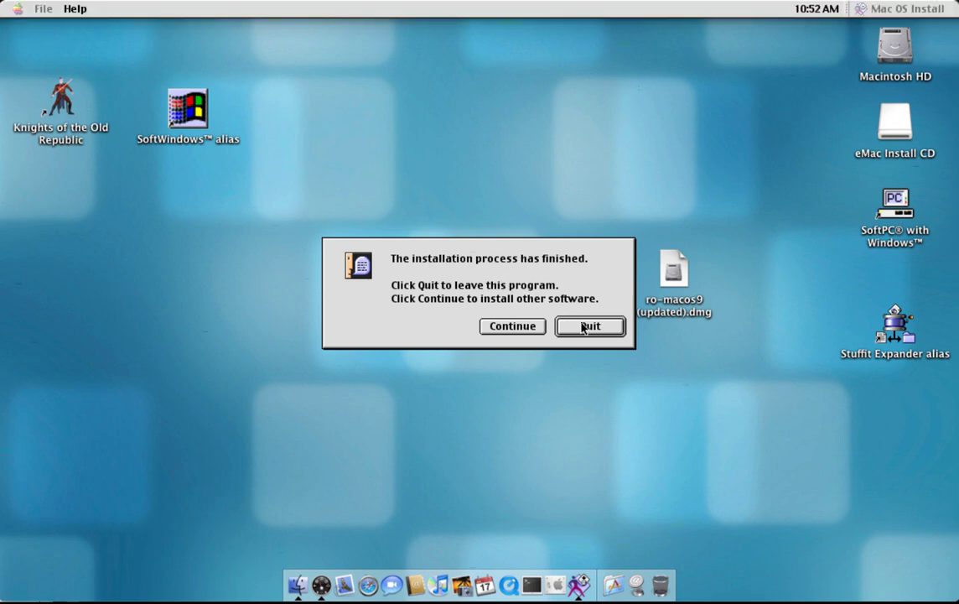
left_click(584, 327)
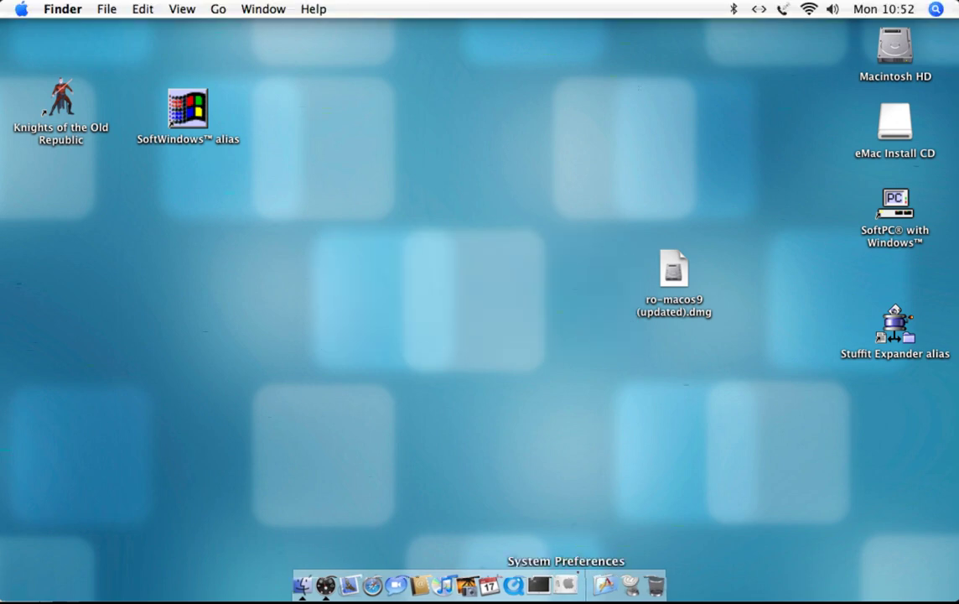
- Stop Classic running from the install CD in the Classic preferences pane
left_click(566, 562)
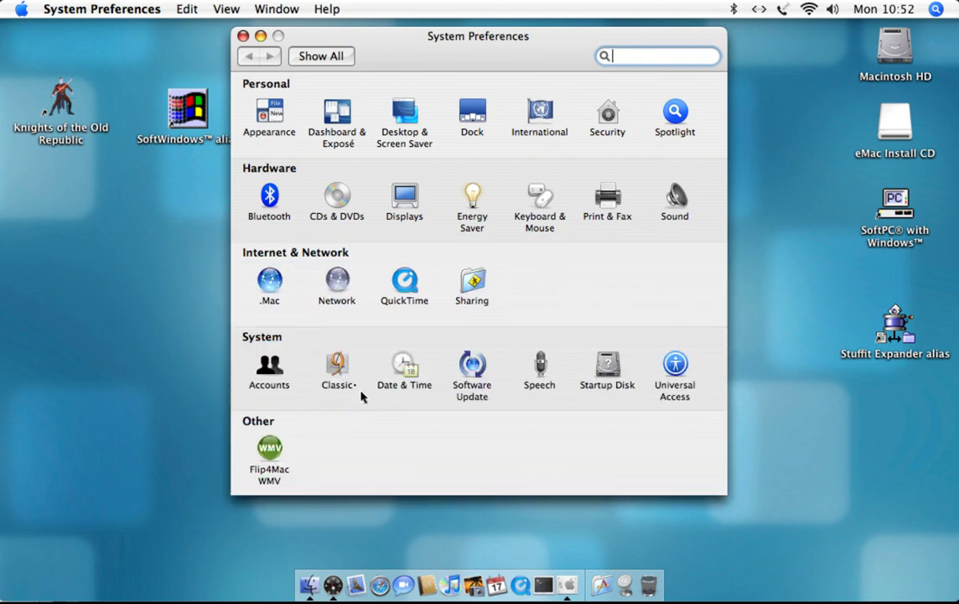
left_click(339, 379)
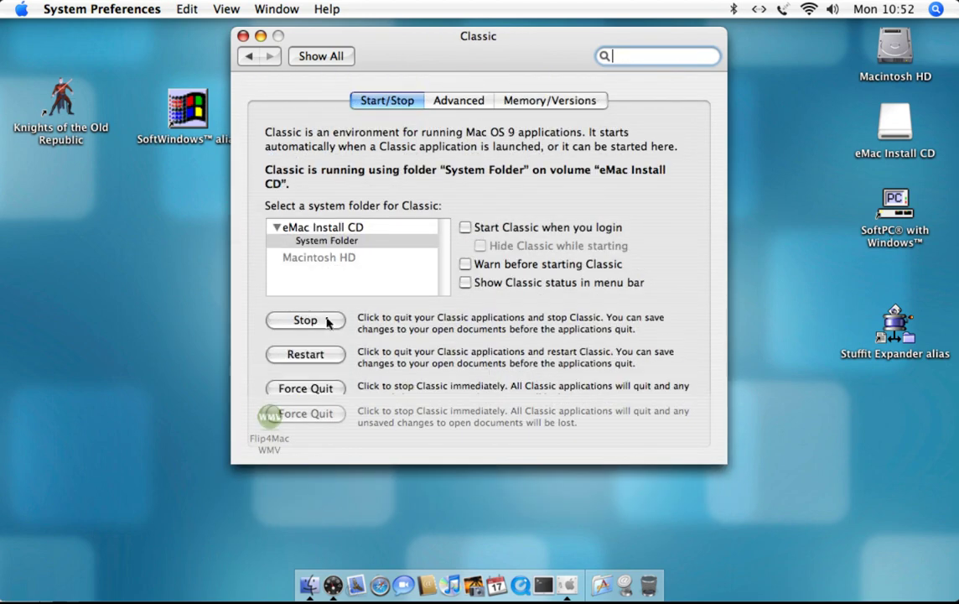
left_click(327, 321)
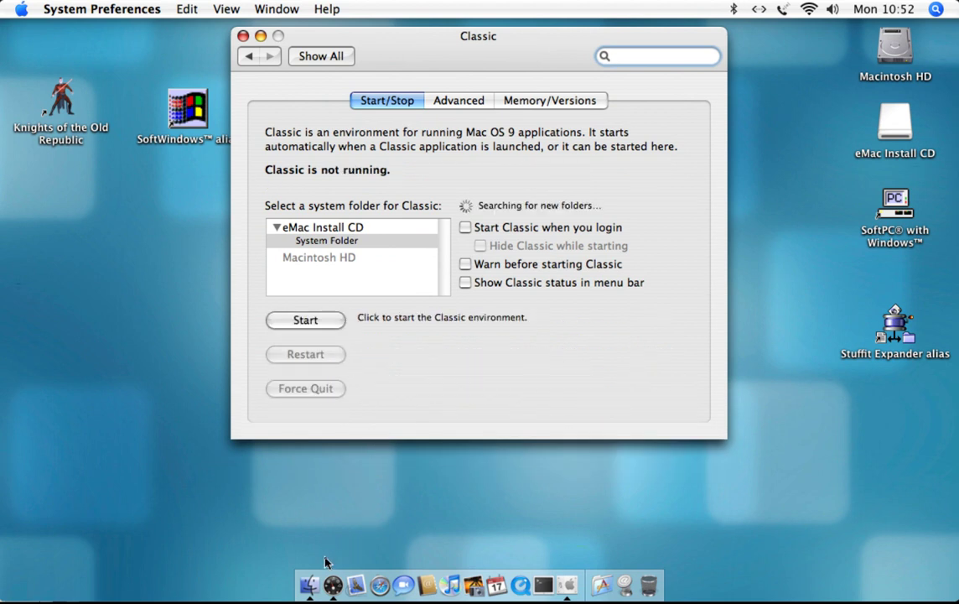
- Eject the eMac Install CD from the Finder sidebar and close the home folder window
left_click(311, 582)
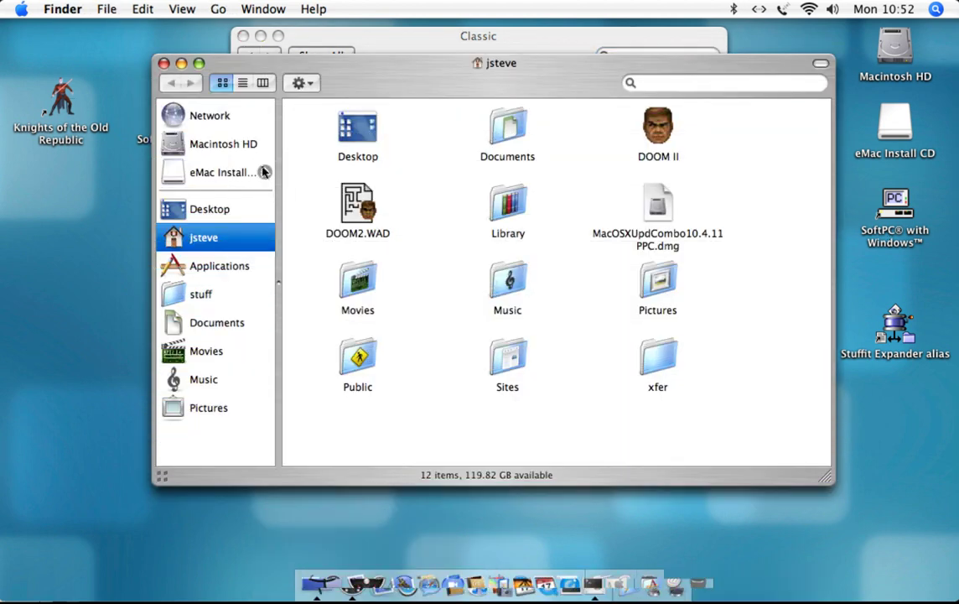
left_click(264, 172)
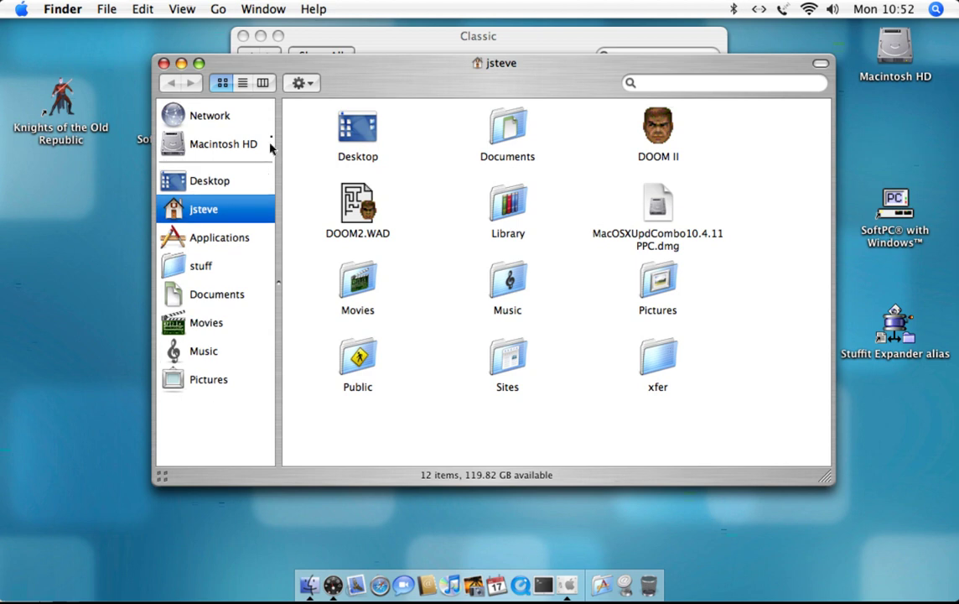
left_click(163, 63)
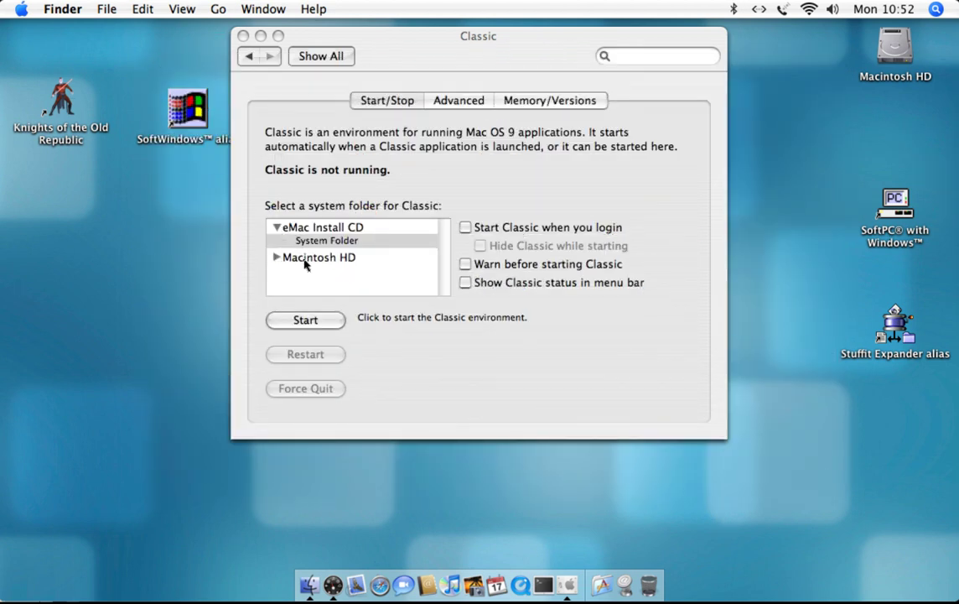
- Select Macintosh HD's System Folder for Classic after the missing-folder notice and start it
left_click(306, 265)
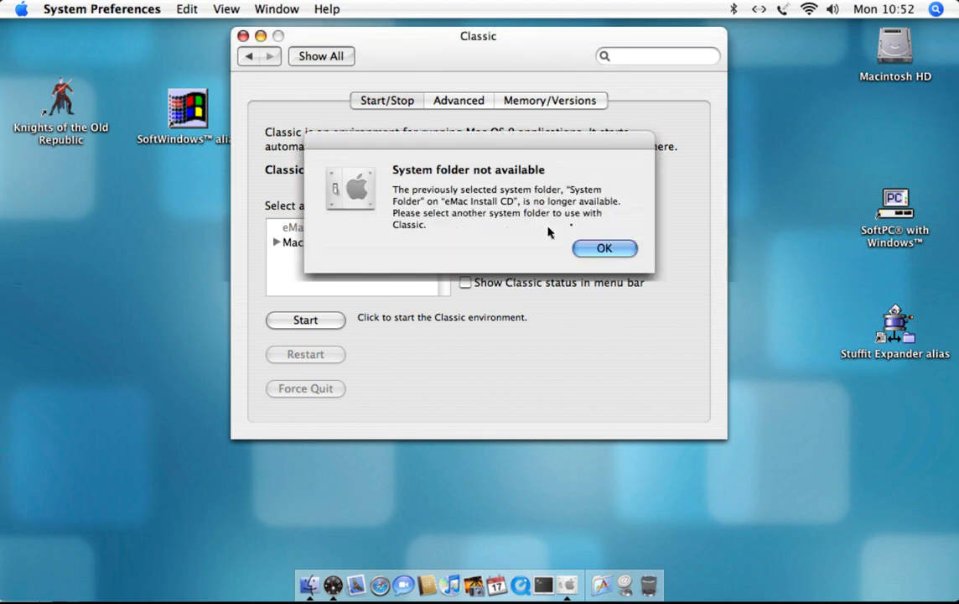
left_click(605, 244)
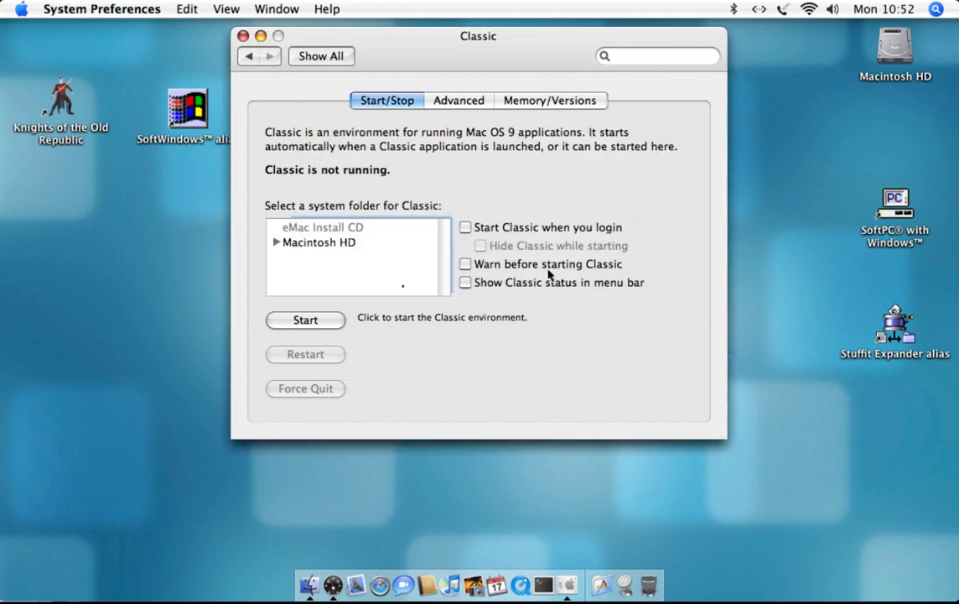
left_click(277, 243)
left_click(308, 257)
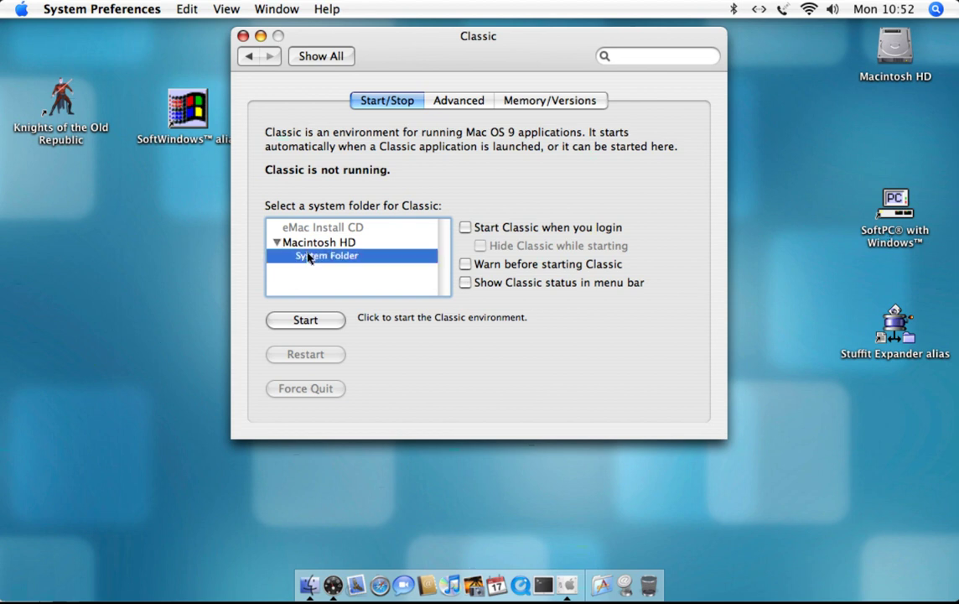
left_click(312, 320)
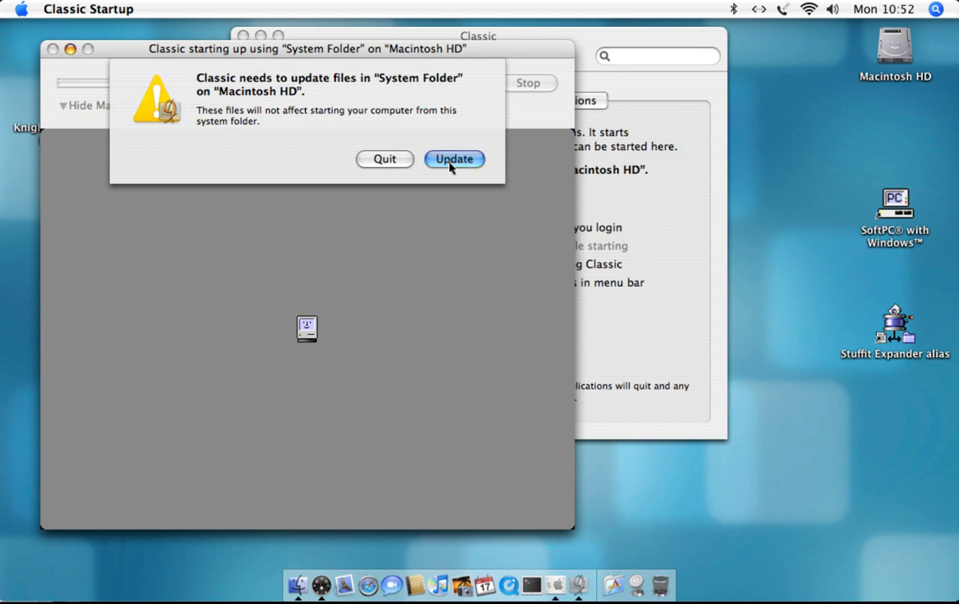
- Let Classic update the Macintosh HD System Folder, then quit the Mac OS Setup Assistant
left_click(451, 160)
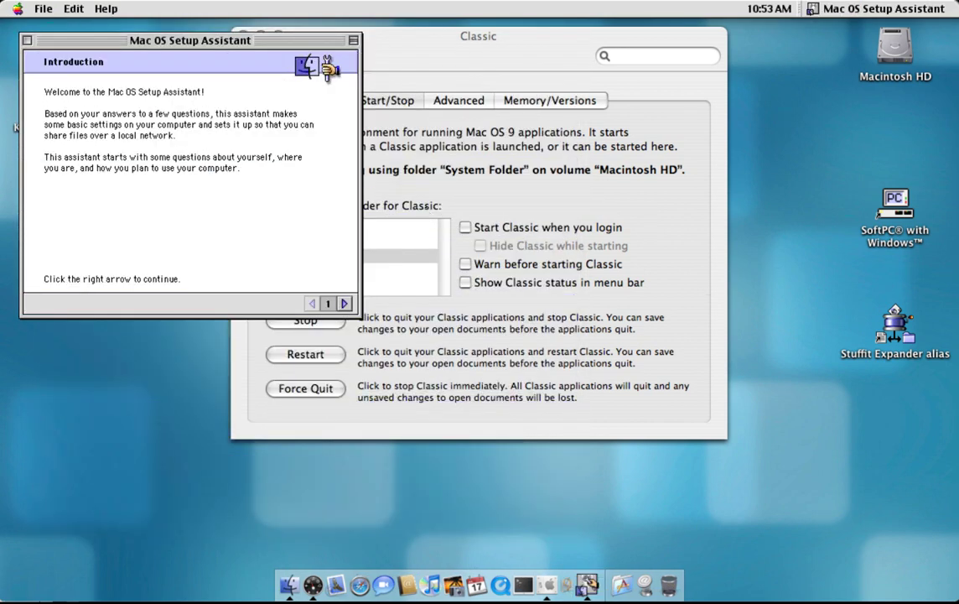
left_click(27, 41)
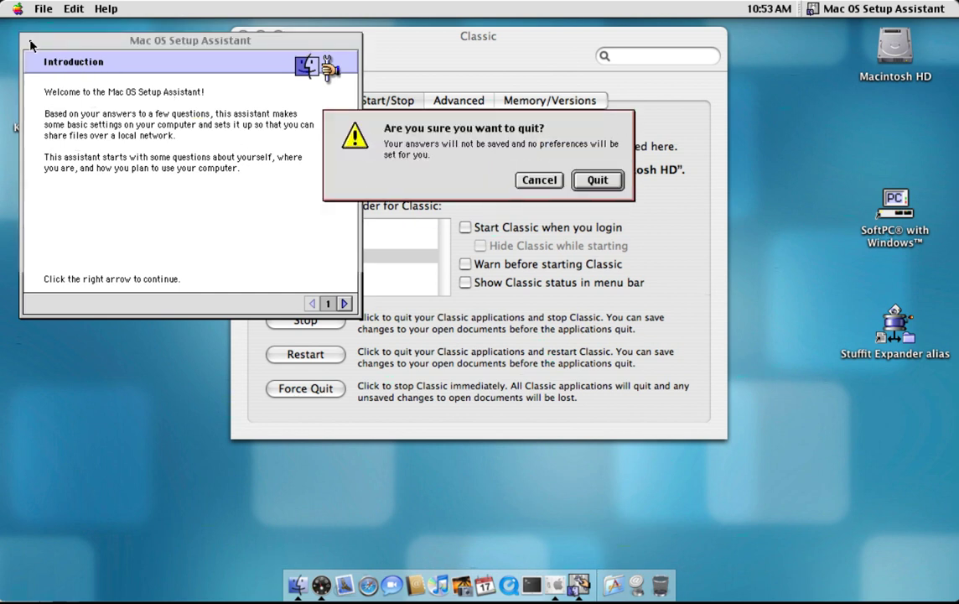
key("Return")
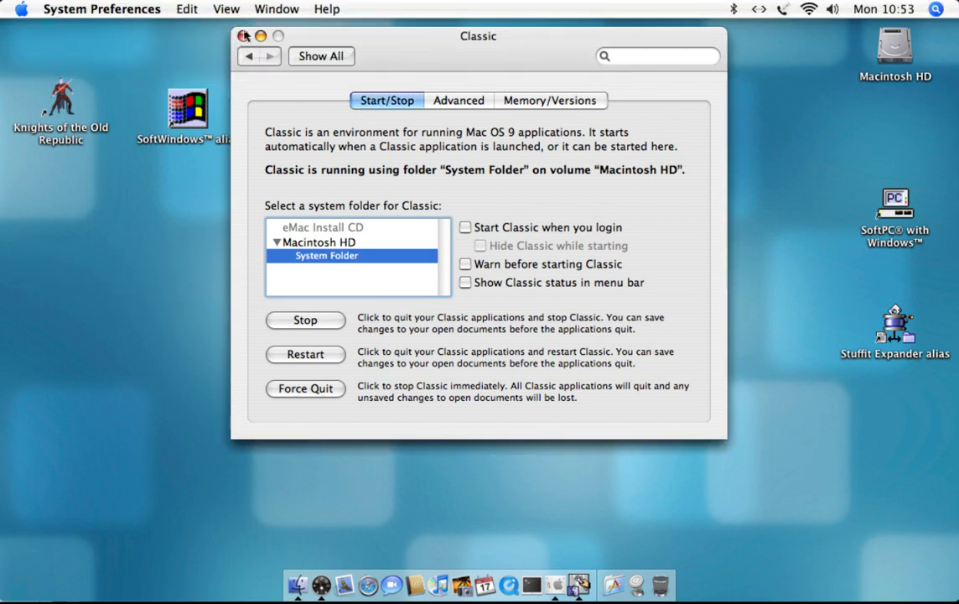
- Close Classic preferences and launch SimpleText from Macintosh HD's Applications (Mac OS 9) folder
left_click(243, 36)
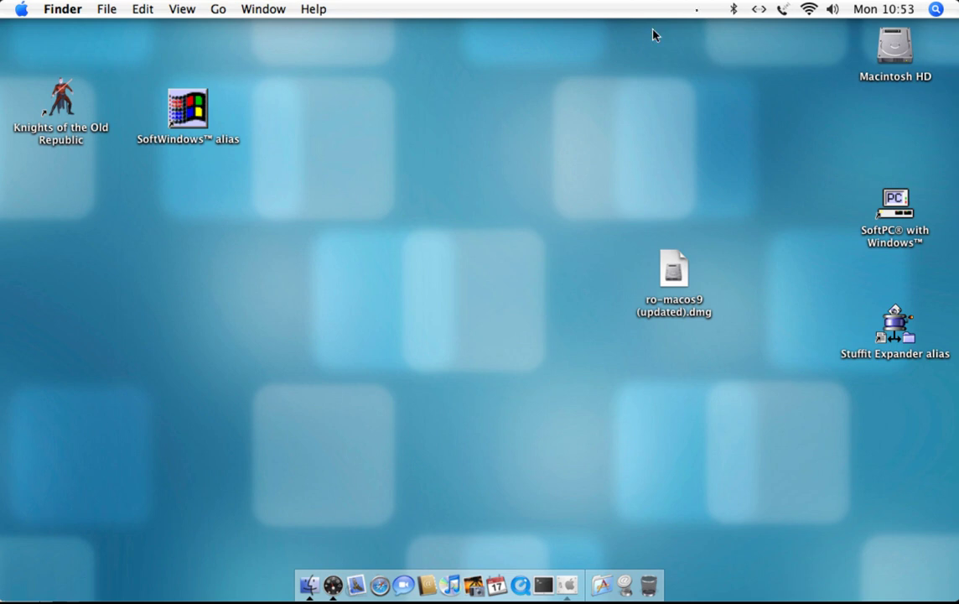
double_click(885, 56)
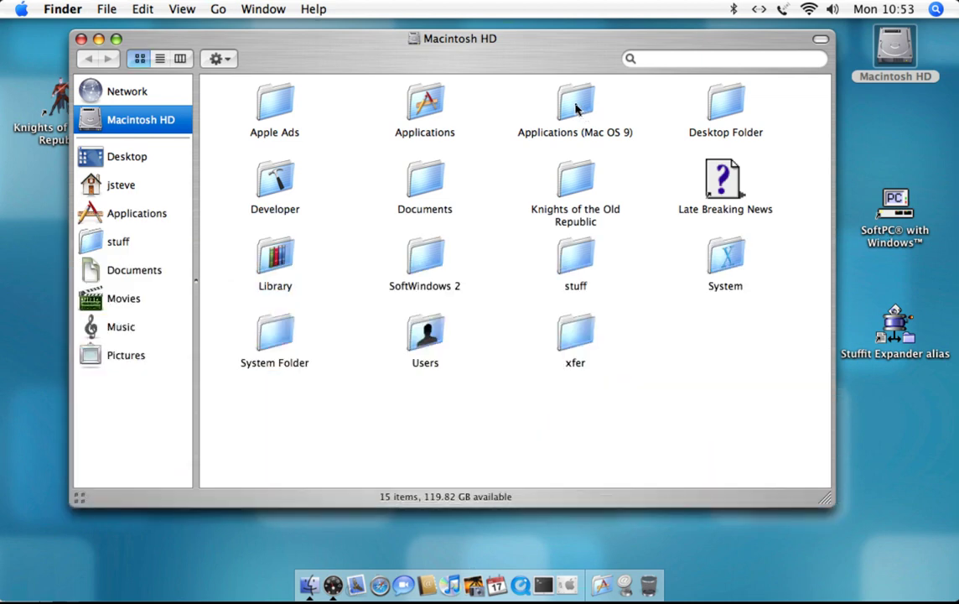
left_click(576, 109)
double_click(576, 107)
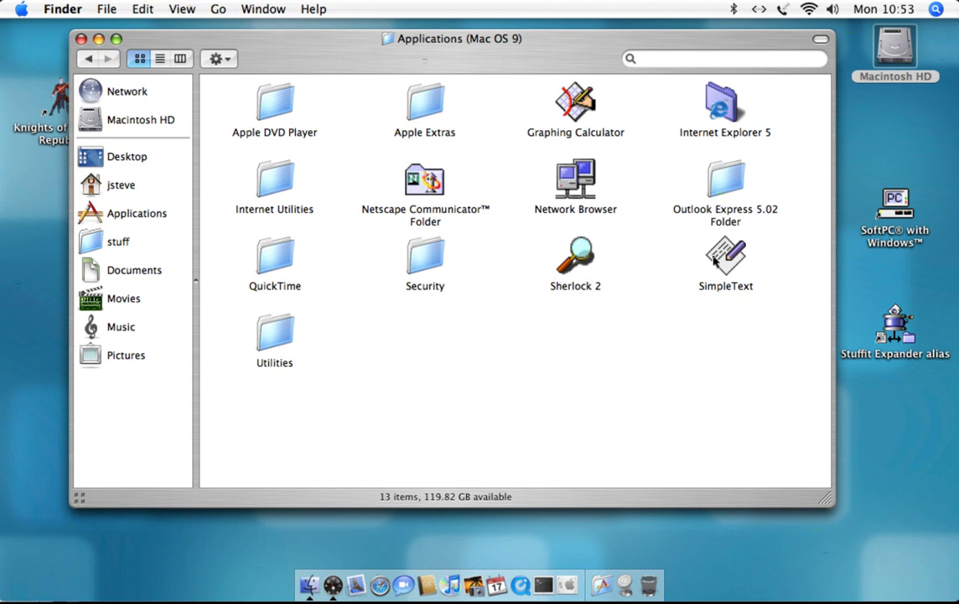
left_click_drag(715, 261, 639, 315)
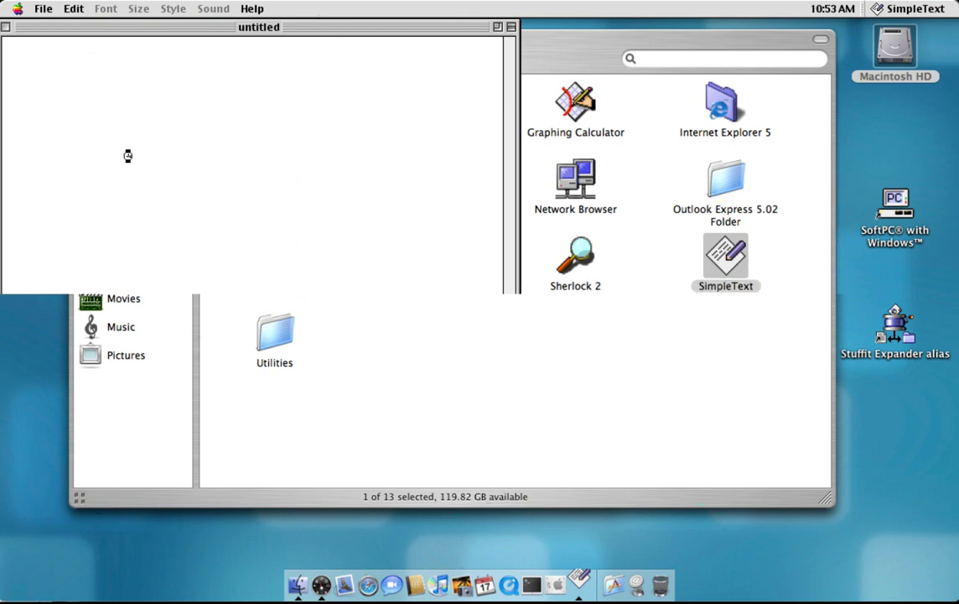
- Show SimpleText 1.4's About box beside About This Mac reporting Mac OS X 10.4.11
left_click(18, 9)
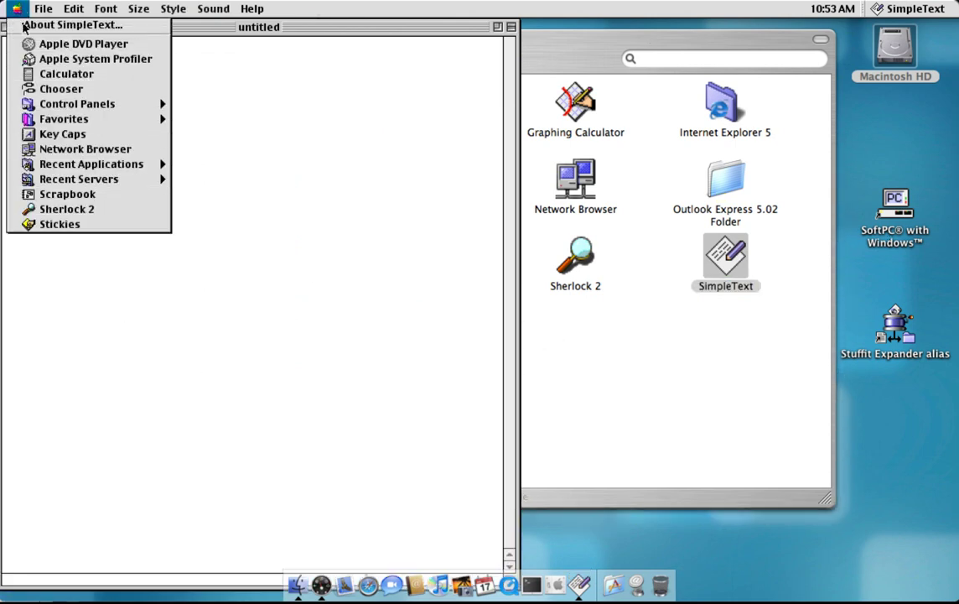
key("Return")
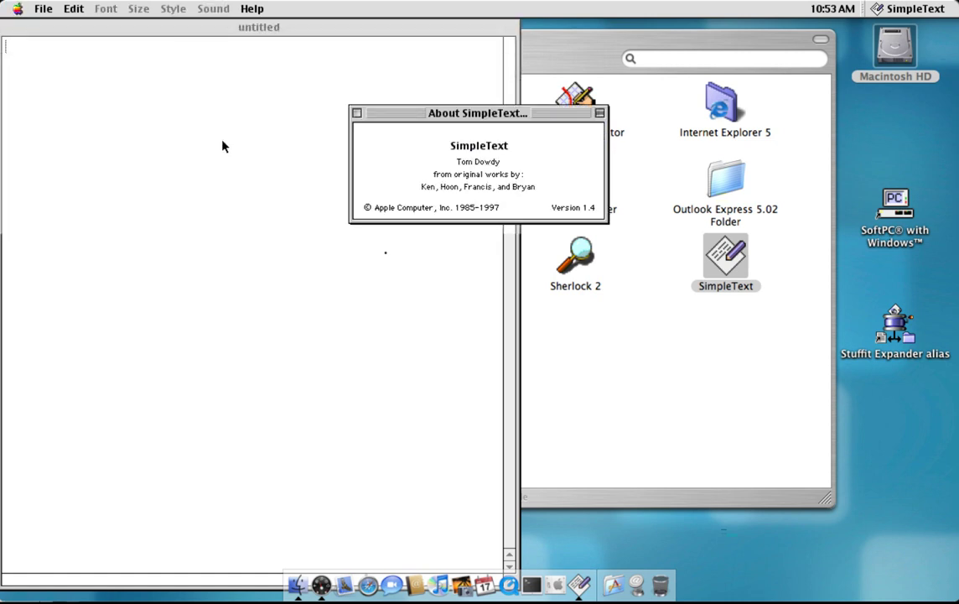
left_click(608, 548)
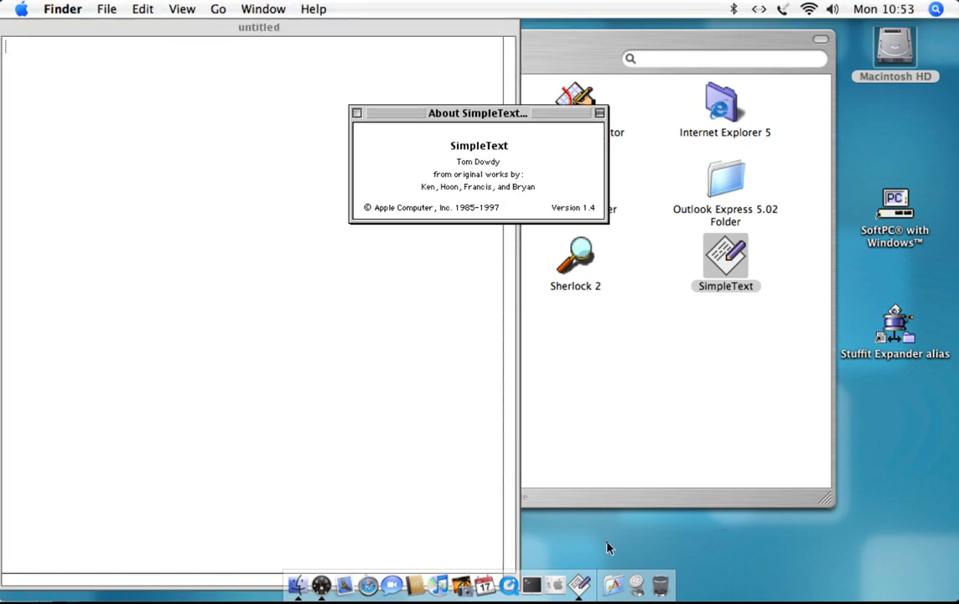
left_click(20, 9)
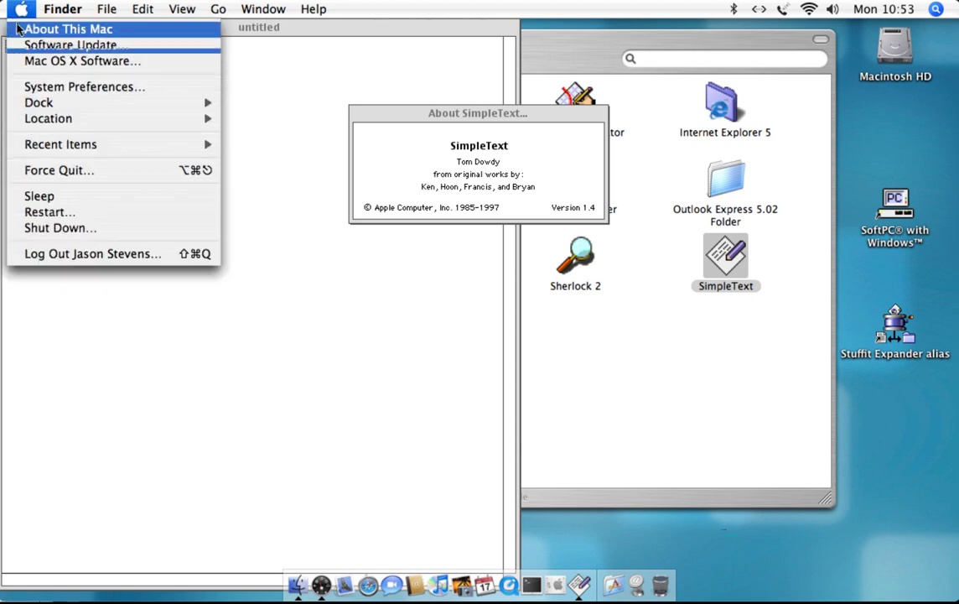
left_click(17, 29)
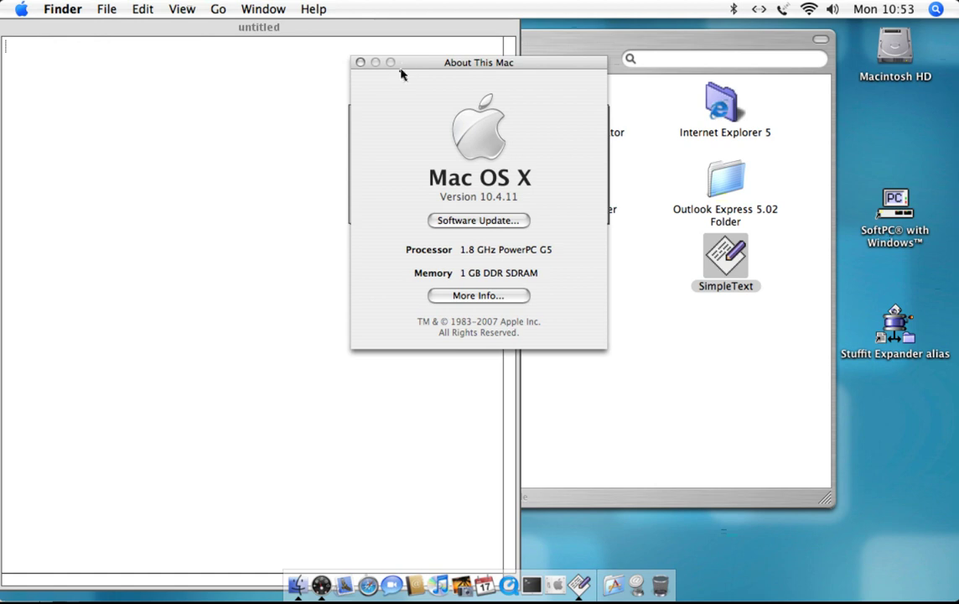
left_click_drag(379, 60, 281, 136)
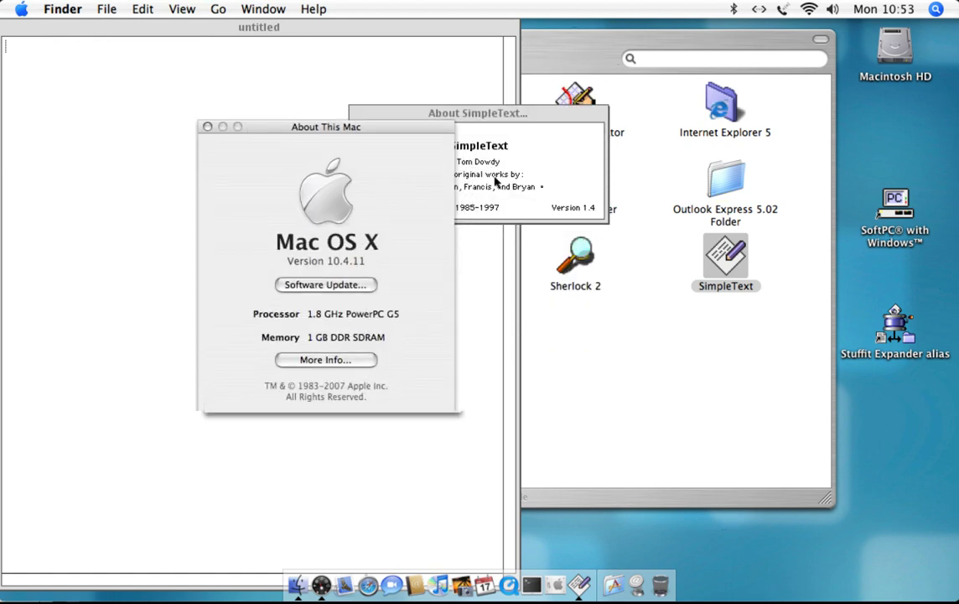
left_click(541, 190)
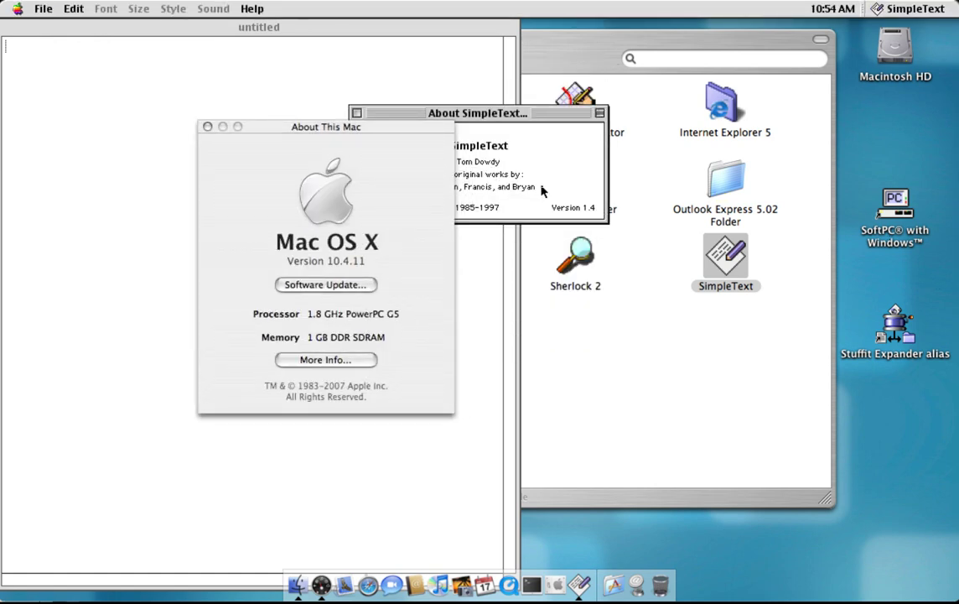